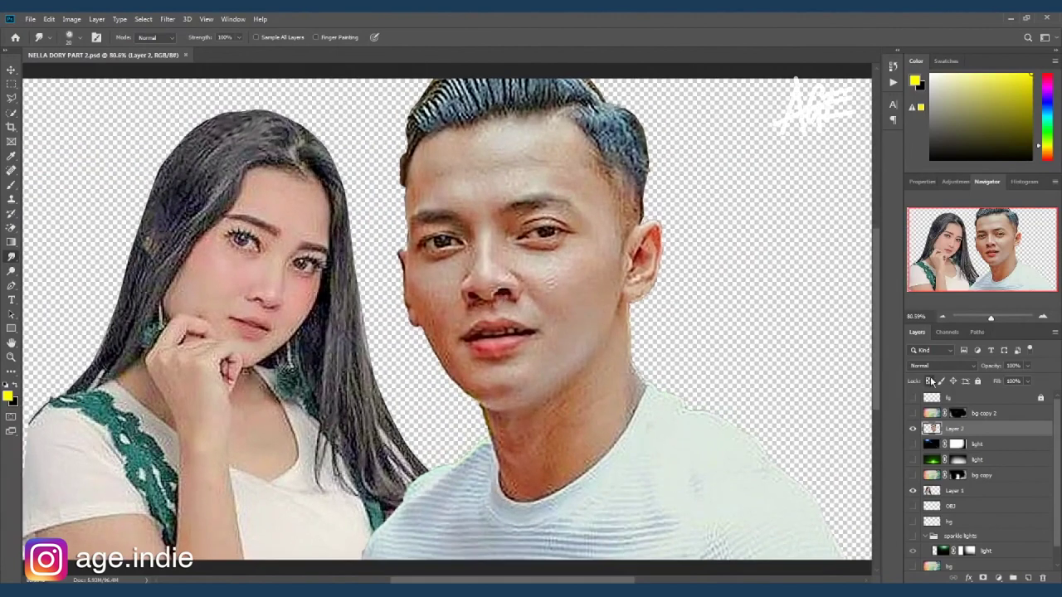
On Layer 2 at 193% zoom, smudge the wavy texture on the man's cheek smooth
click(954, 428)
scroll(446, 315, up, 5)
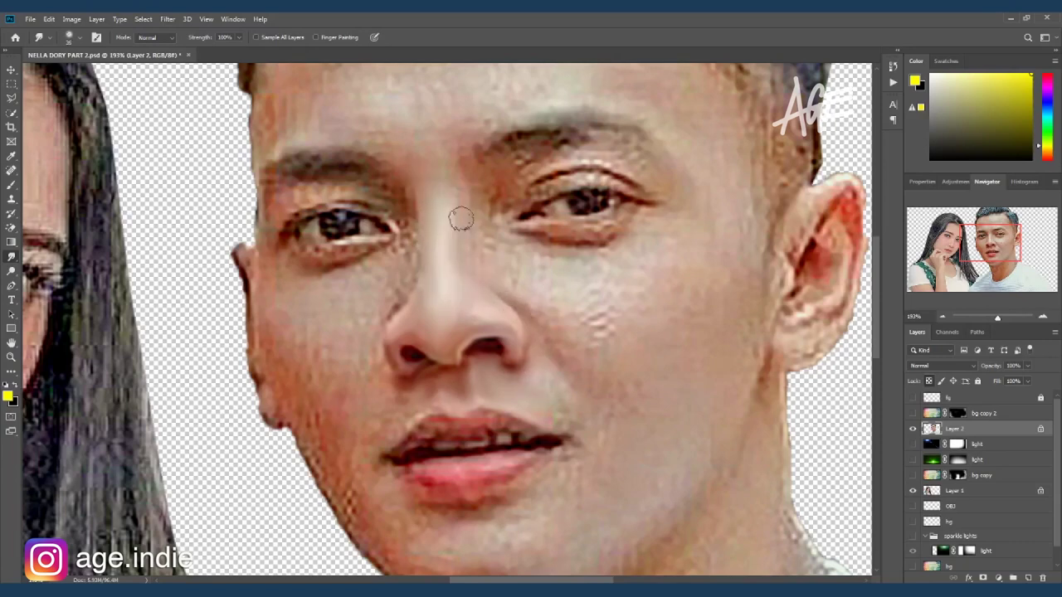
mouse_move(536, 311)
mouse_down()
mouse_move(579, 315)
mouse_move(562, 265)
mouse_move(588, 272)
mouse_move(517, 237)
mouse_move(622, 249)
mouse_move(602, 290)
mouse_move(637, 273)
mouse_move(631, 245)
mouse_move(671, 240)
mouse_move(685, 301)
mouse_move(729, 296)
mouse_move(616, 379)
mouse_move(704, 351)
mouse_move(735, 302)
mouse_move(753, 212)
mouse_move(730, 398)
mouse_up()
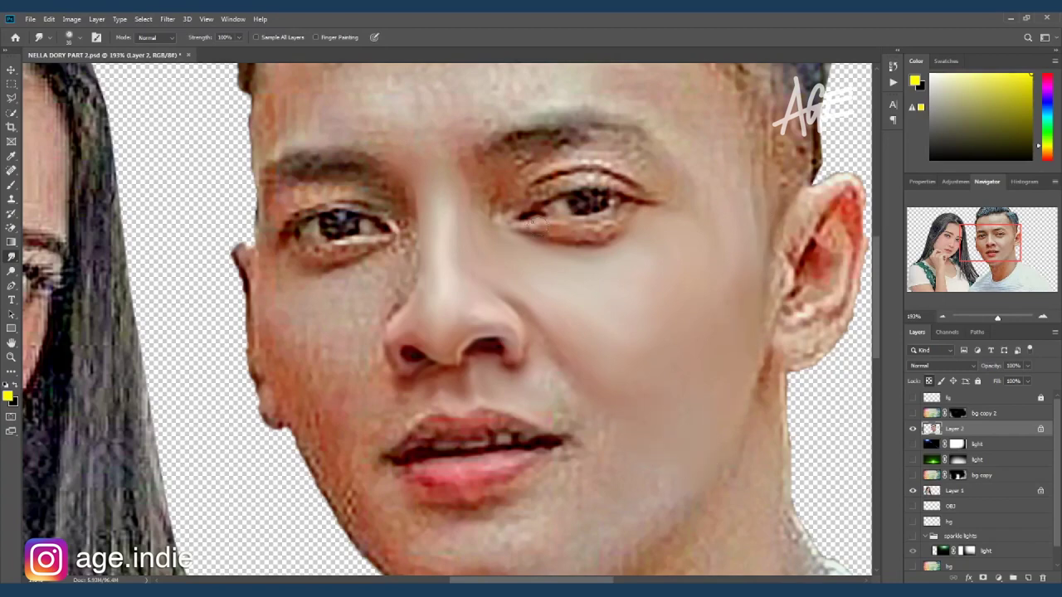
Smudge the creases under and above his eye and blend the ear's edge into the face
drag(516, 227, 562, 238)
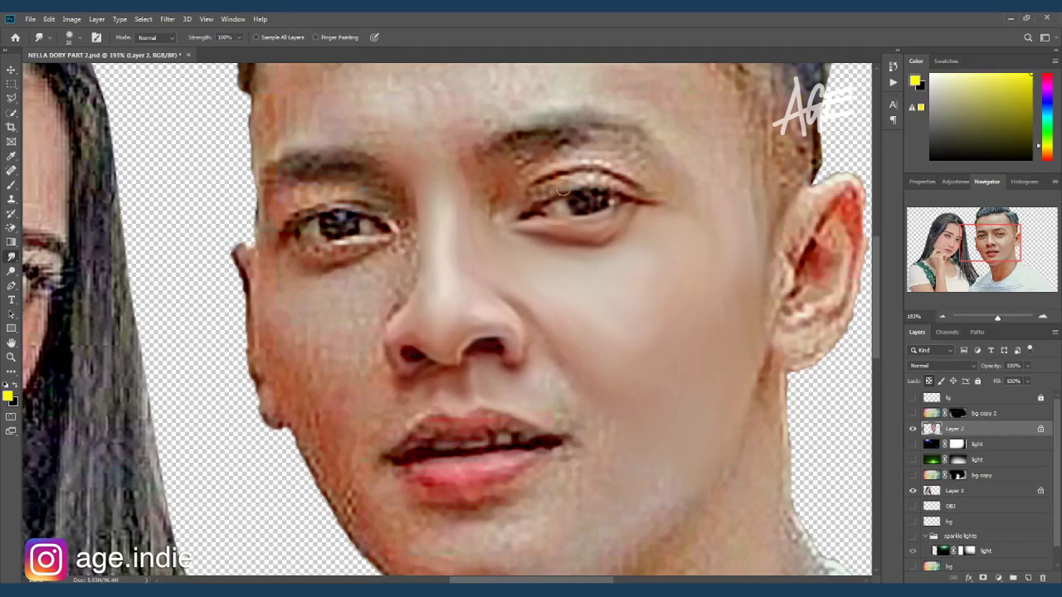
drag(584, 178, 613, 181)
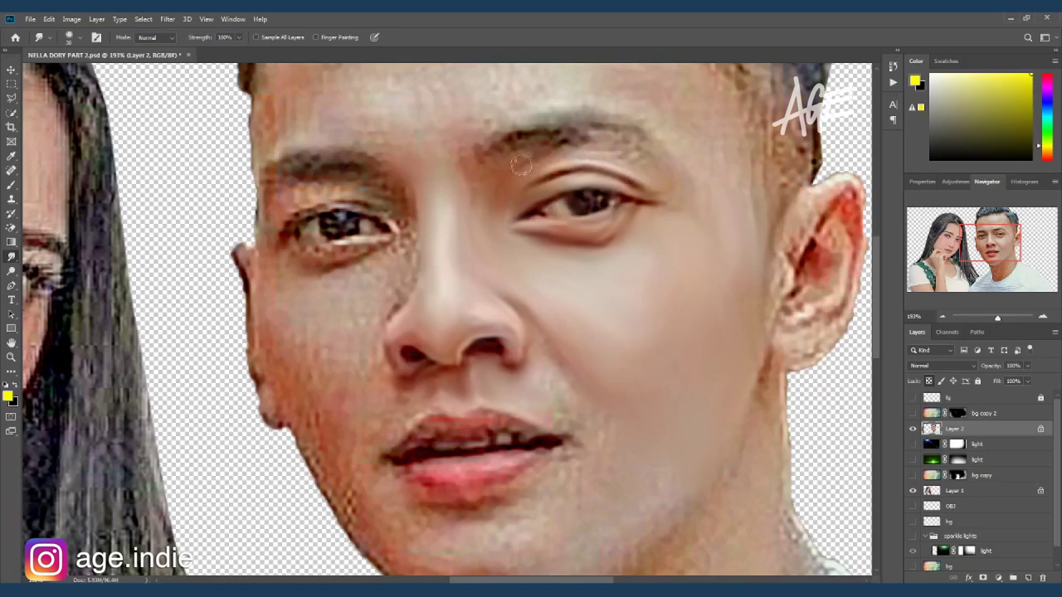
drag(608, 151, 592, 118)
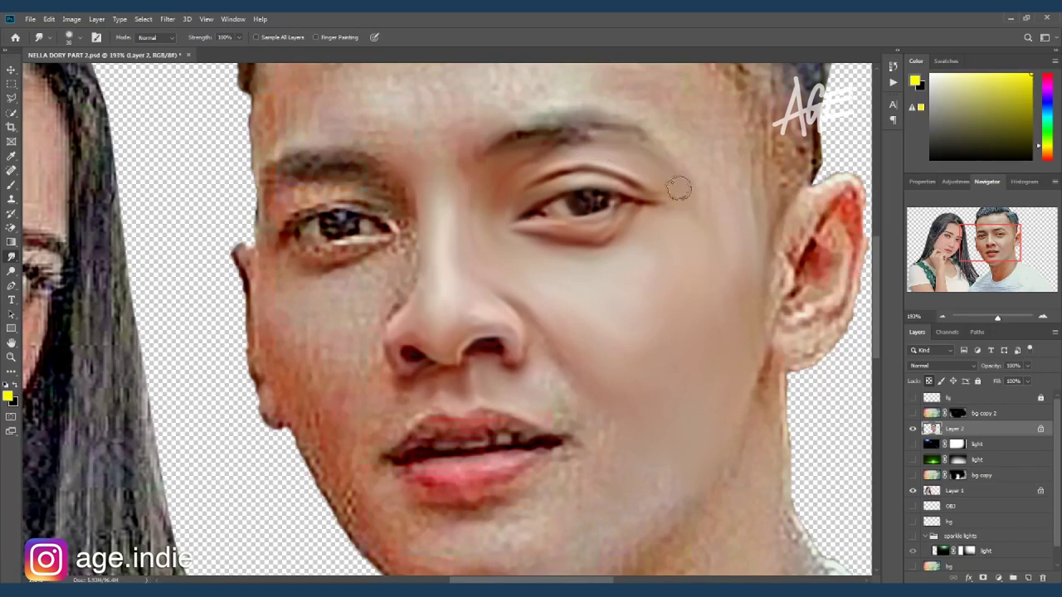
drag(732, 249, 671, 241)
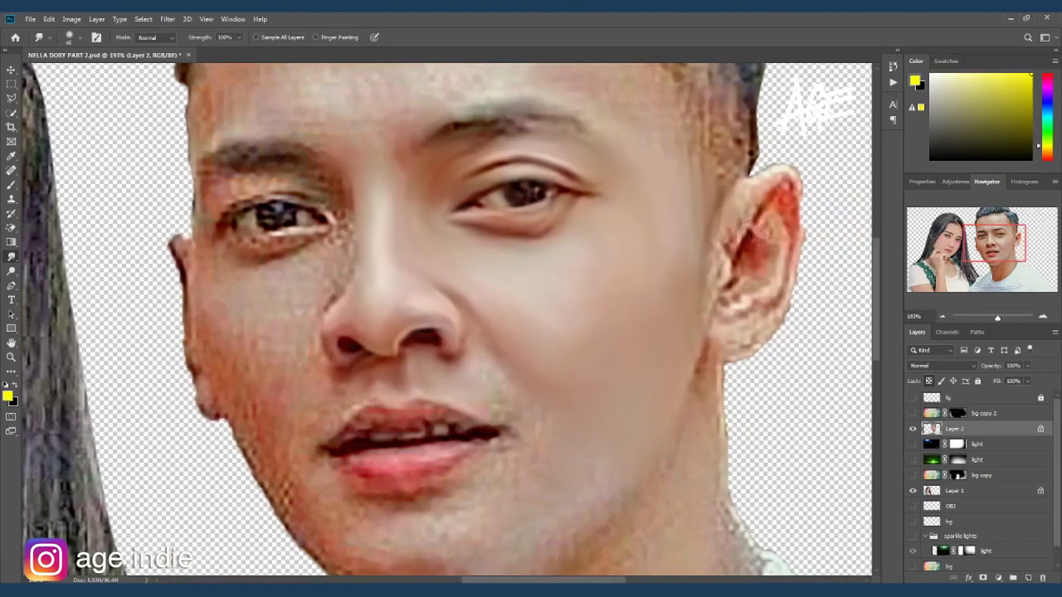
mouse_move(695, 317)
mouse_down()
mouse_move(703, 274)
mouse_move(763, 181)
mouse_move(792, 171)
mouse_move(808, 233)
mouse_up()
Return to the Smudge Tool and smooth the bright spots on the man's lower ear
key(e)
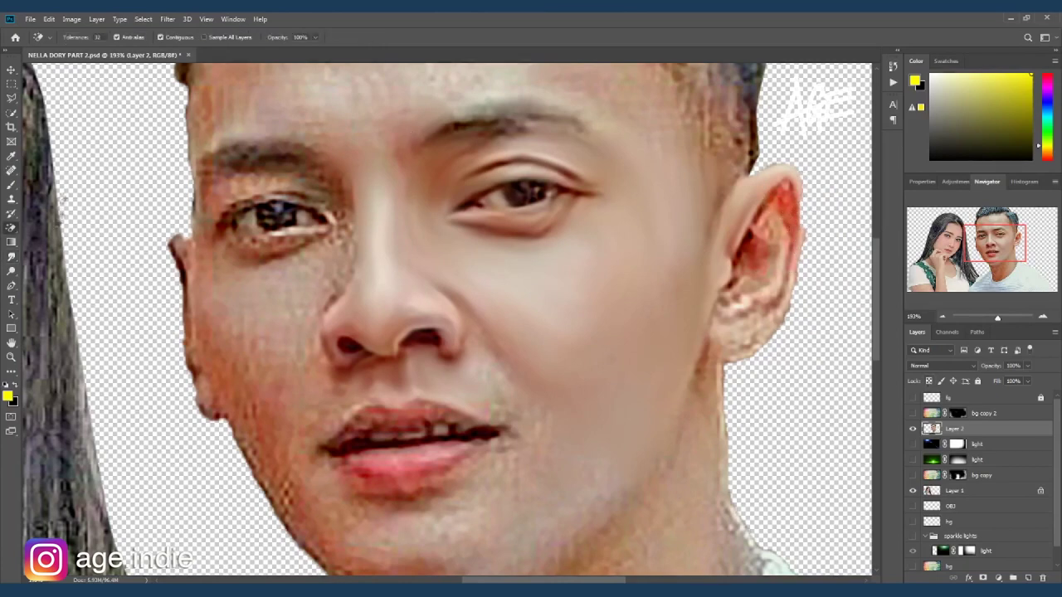
key(shift+e)
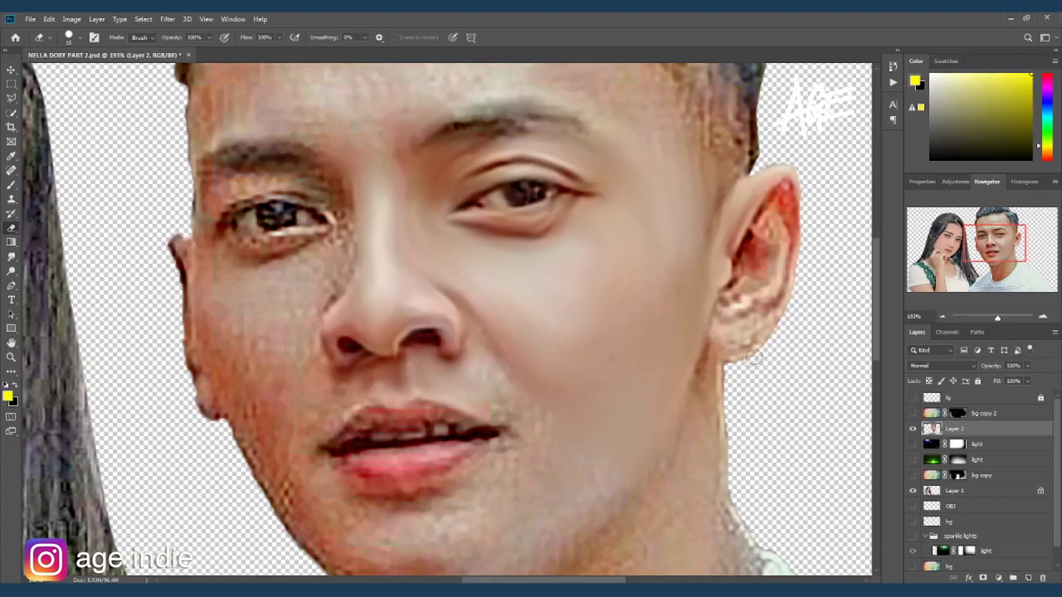
key(r)
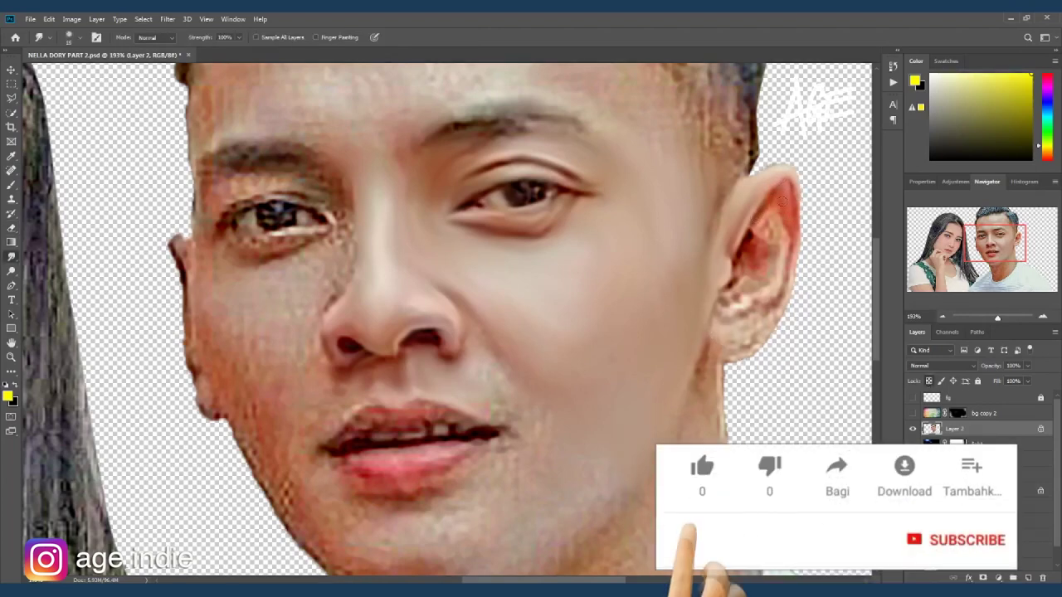
drag(757, 220, 756, 329)
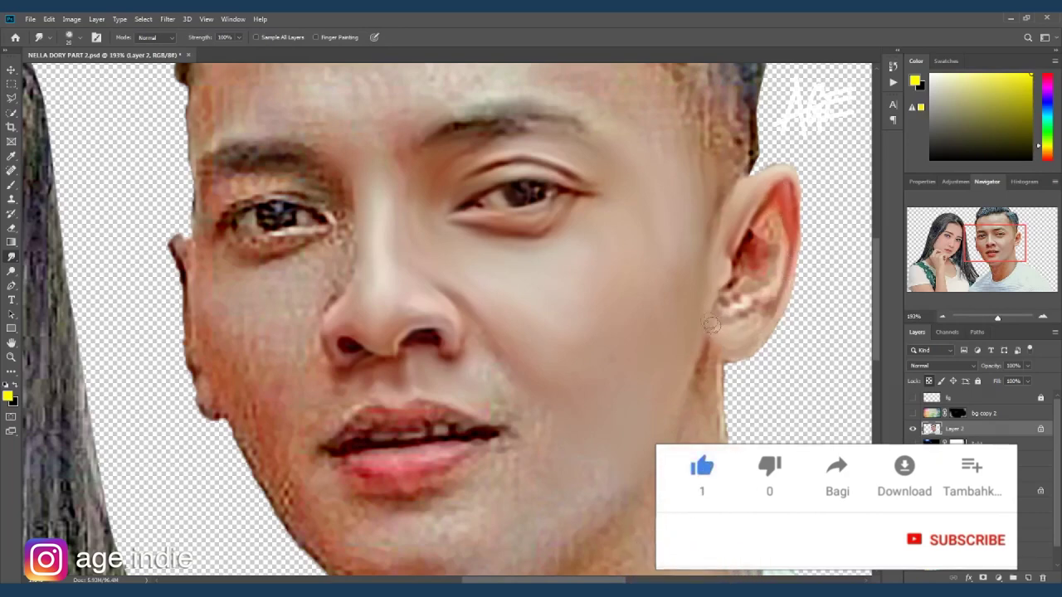
drag(765, 289, 758, 301)
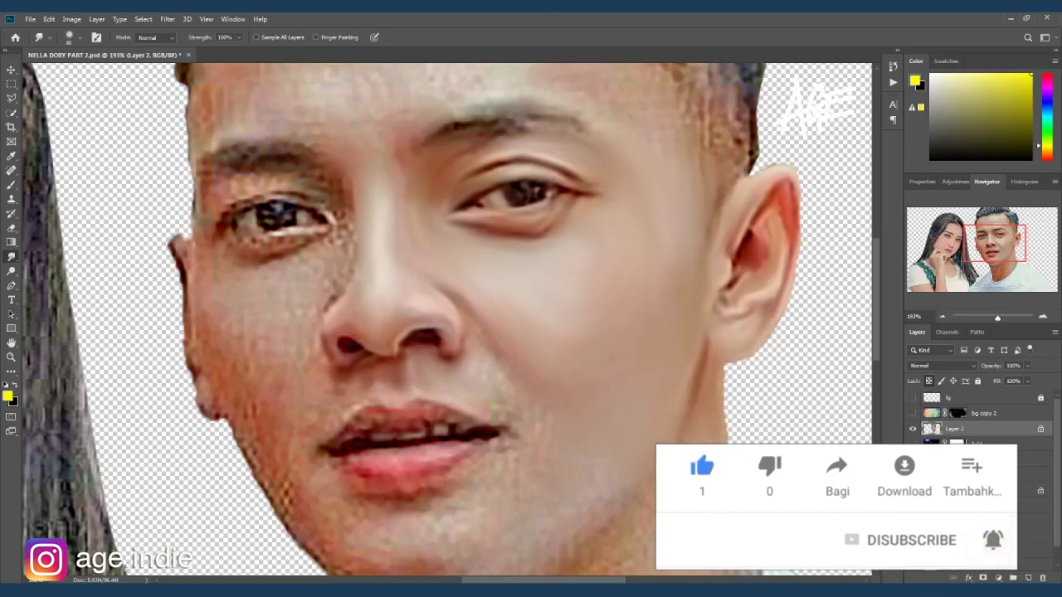
scroll(613, 283, left, 5)
scroll(622, 274, left, 1)
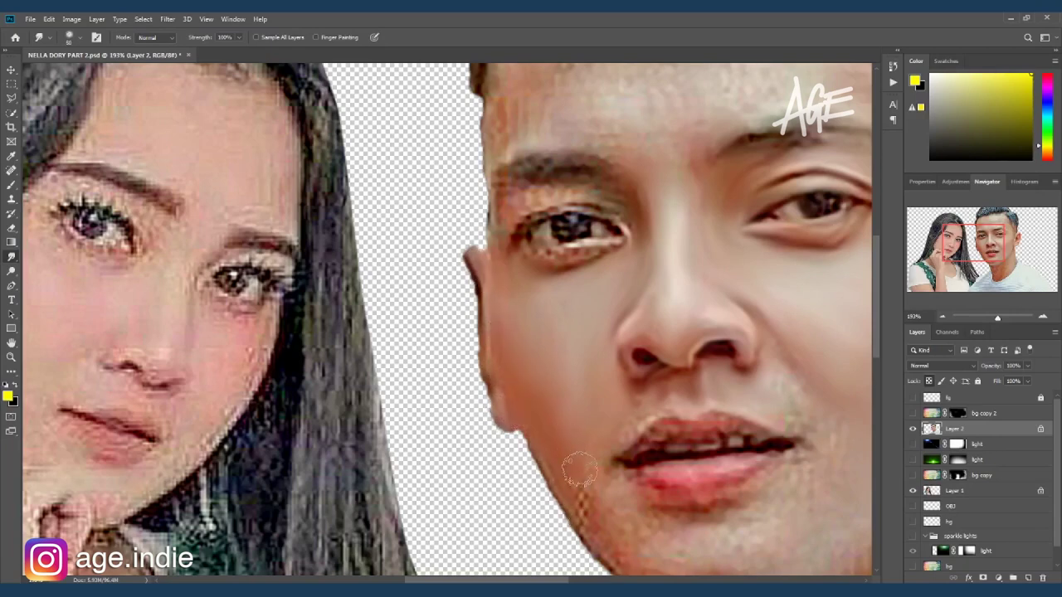
With a smaller smudge brush, soften the man's nose, eye area and lips, ending at 127% zoom
drag(584, 499, 564, 476)
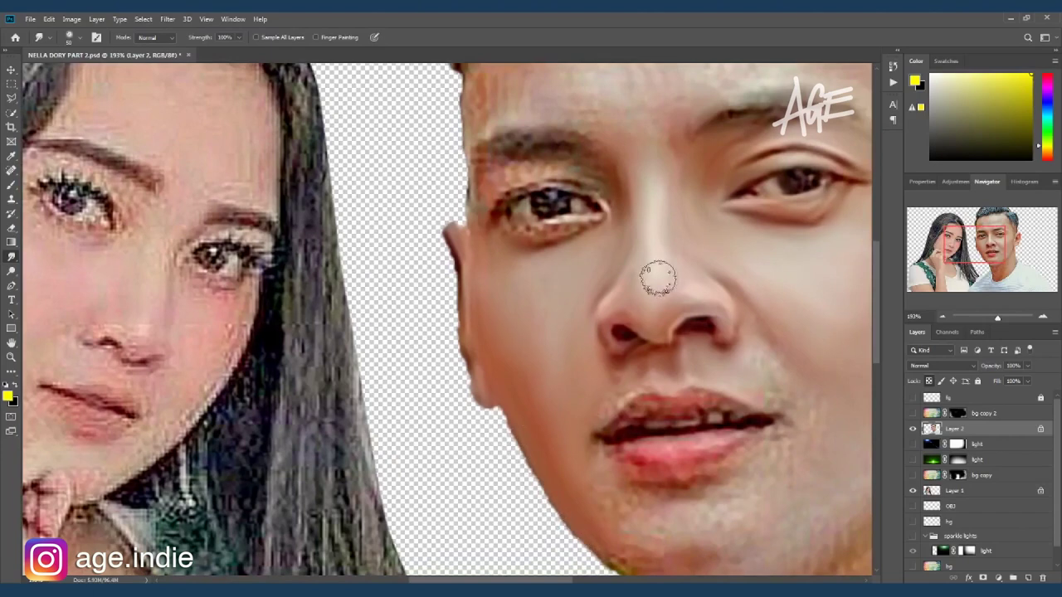
drag(555, 255, 576, 314)
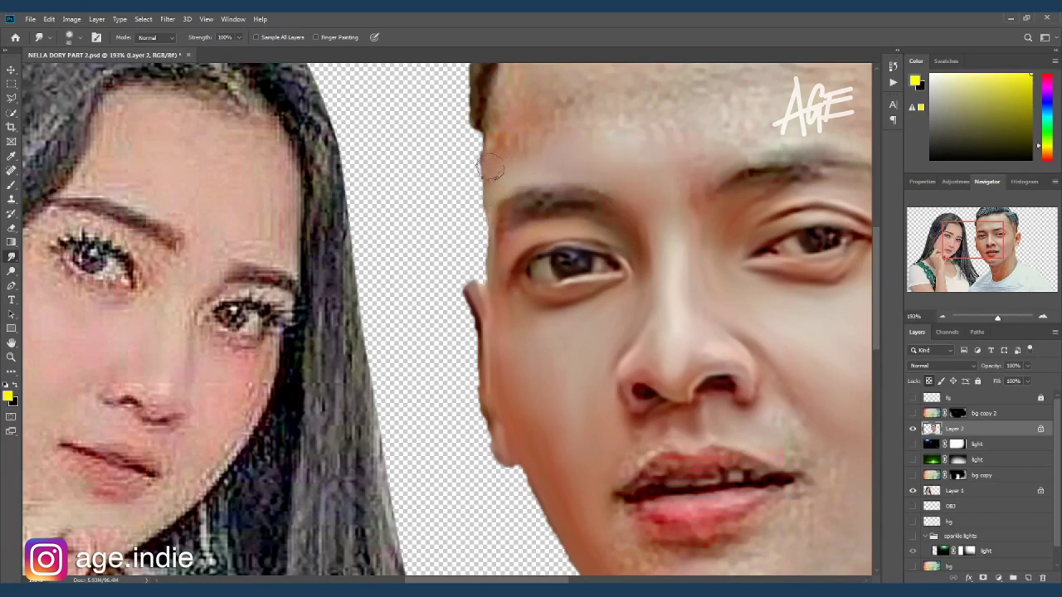
drag(690, 375, 640, 299)
key(bracketleft)
key(bracketleft)
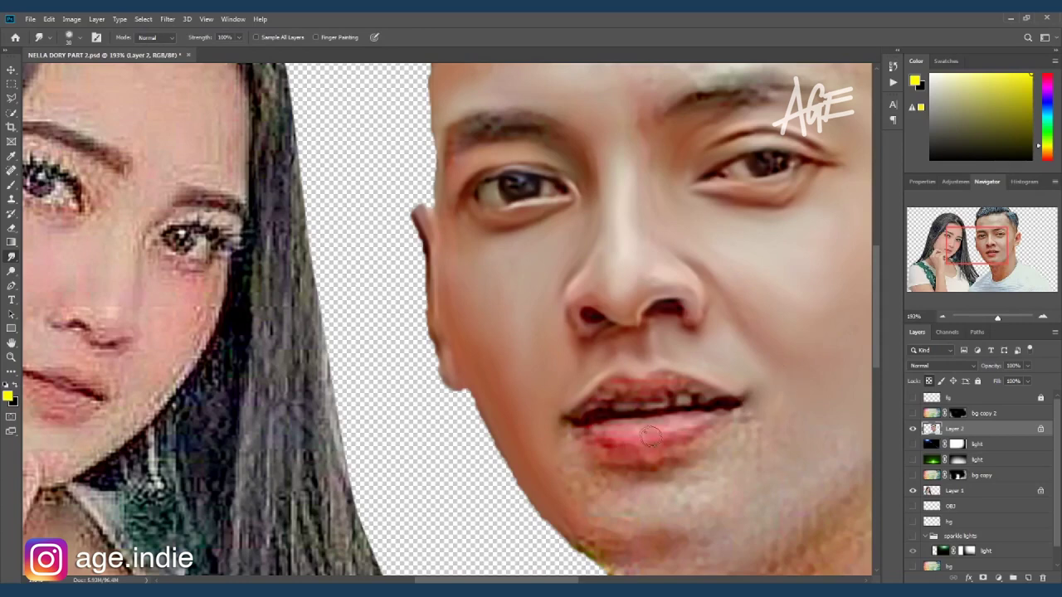
drag(649, 437, 504, 461)
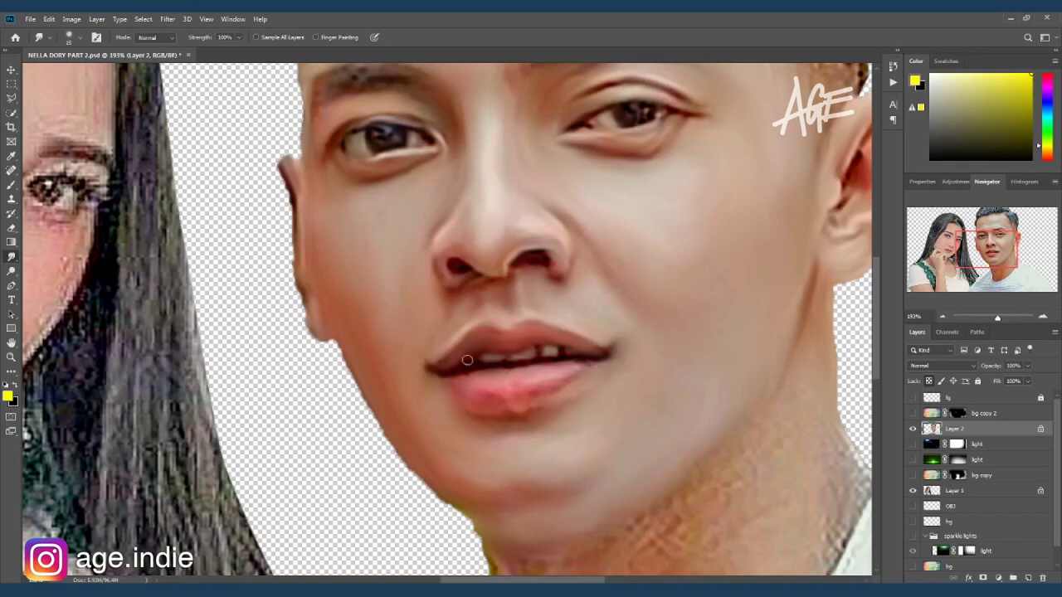
scroll(467, 360, down, 3)
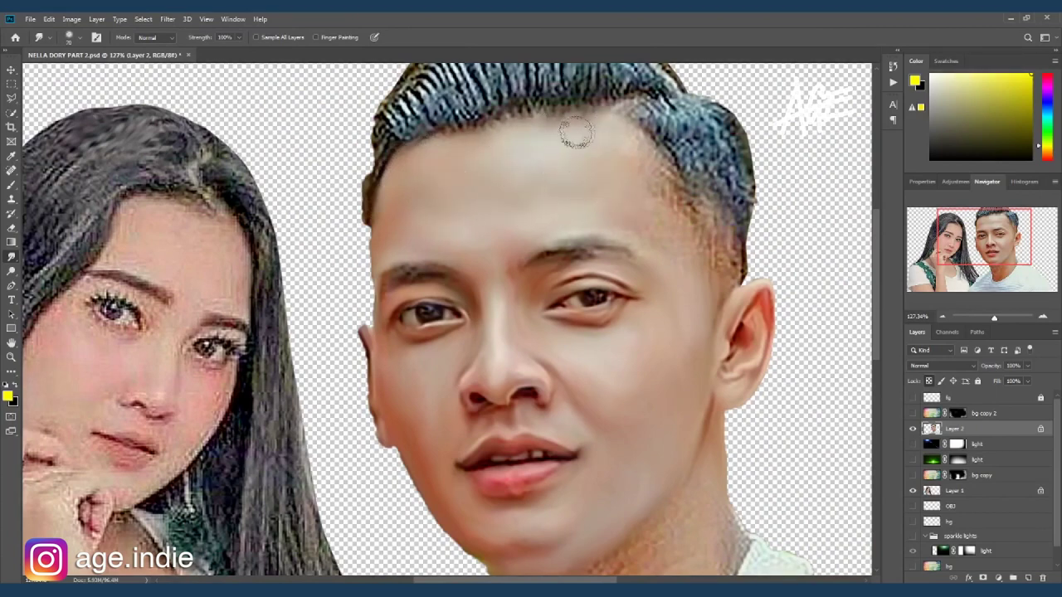
With a smaller smudge brush, smooth the man's neck skin from jaw down to the collar
key(bracketleft)
key(bracketleft)
key(bracketleft)
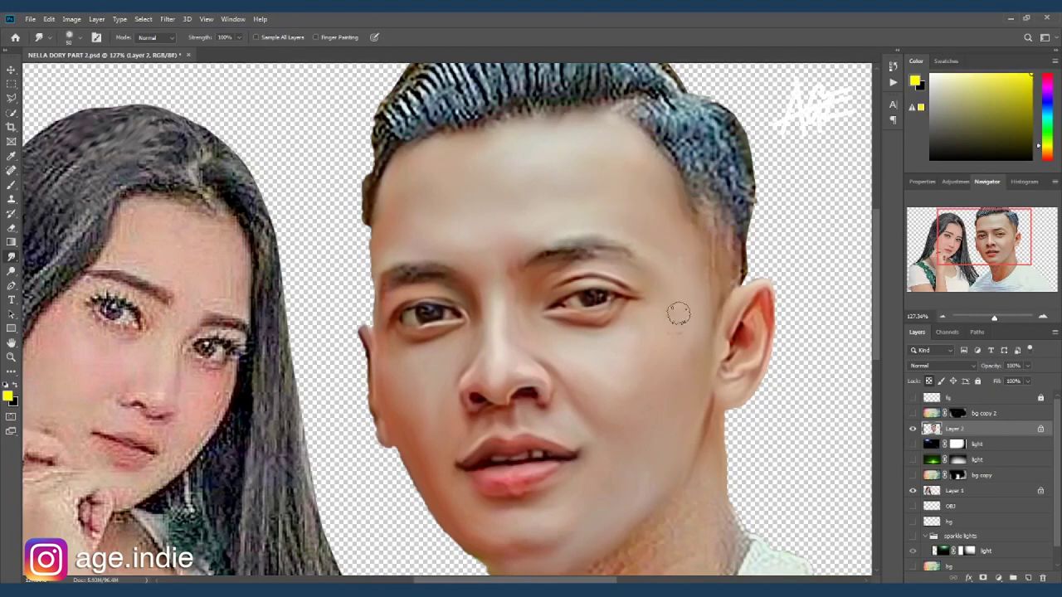
scroll(685, 339, down, 5)
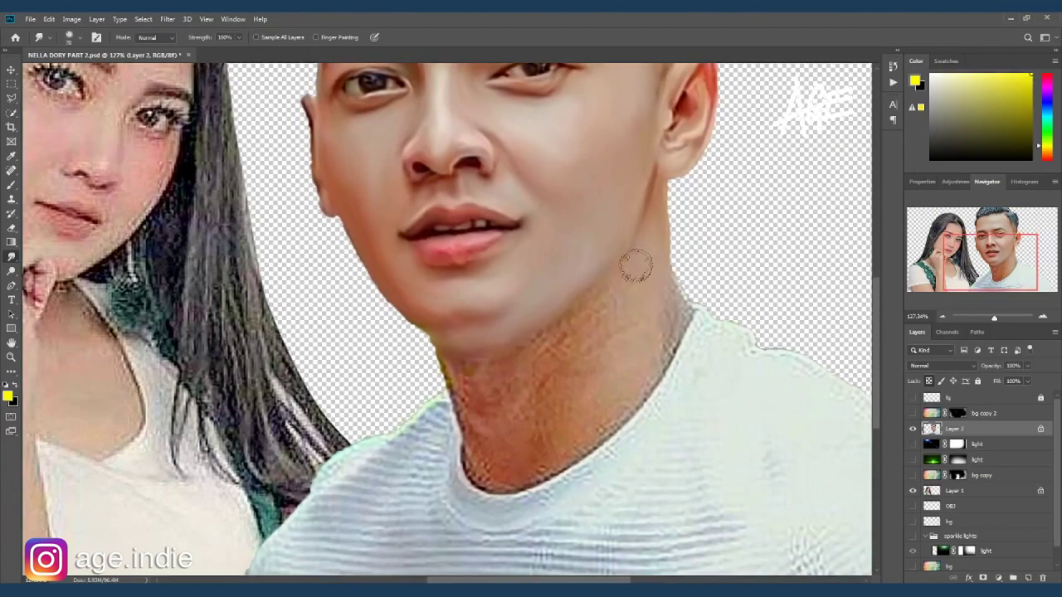
drag(473, 462, 562, 452)
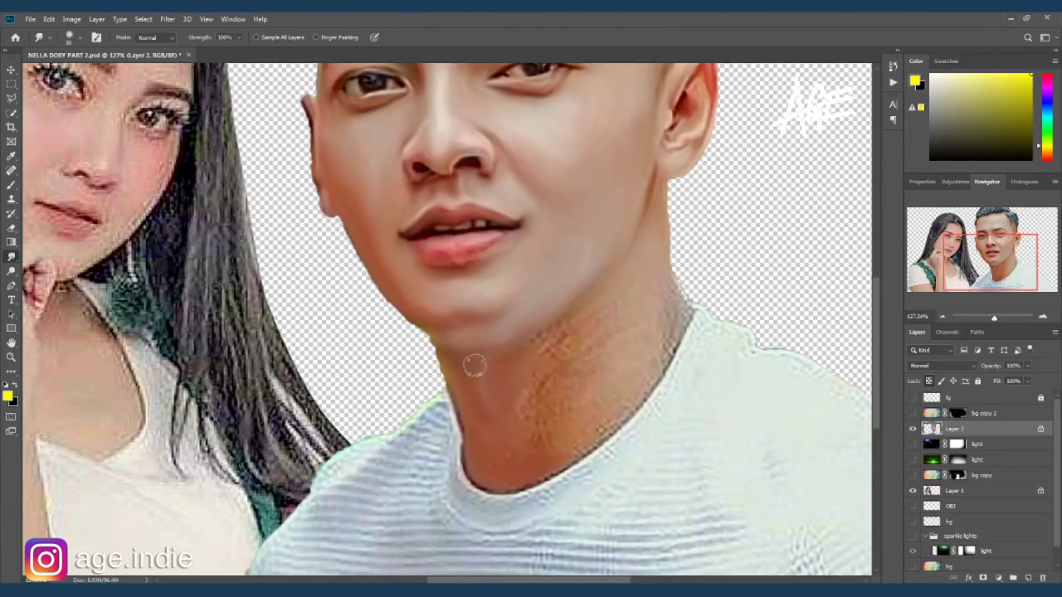
drag(595, 430, 687, 285)
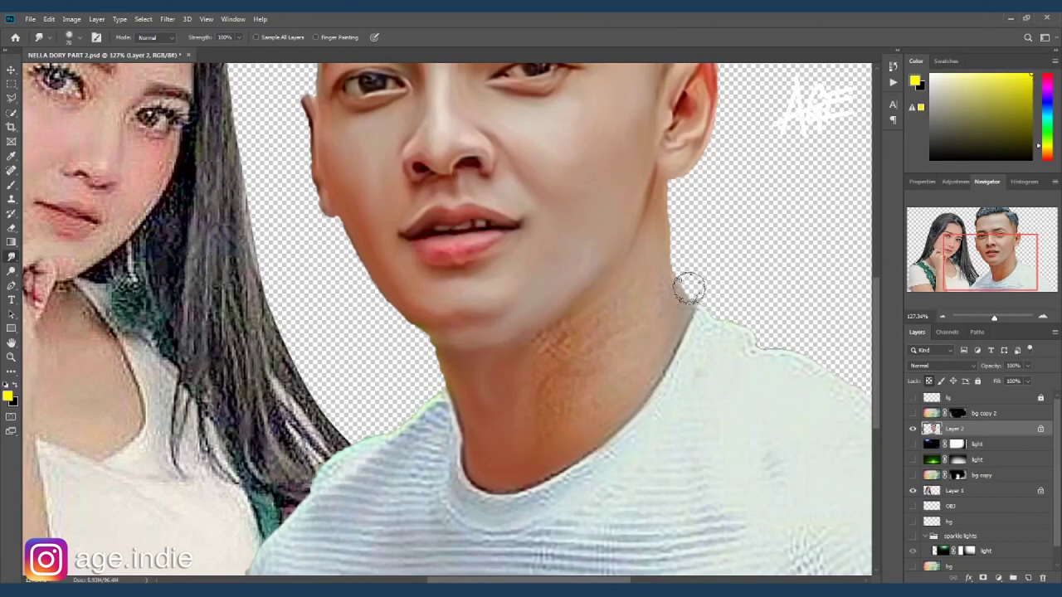
drag(604, 352, 527, 471)
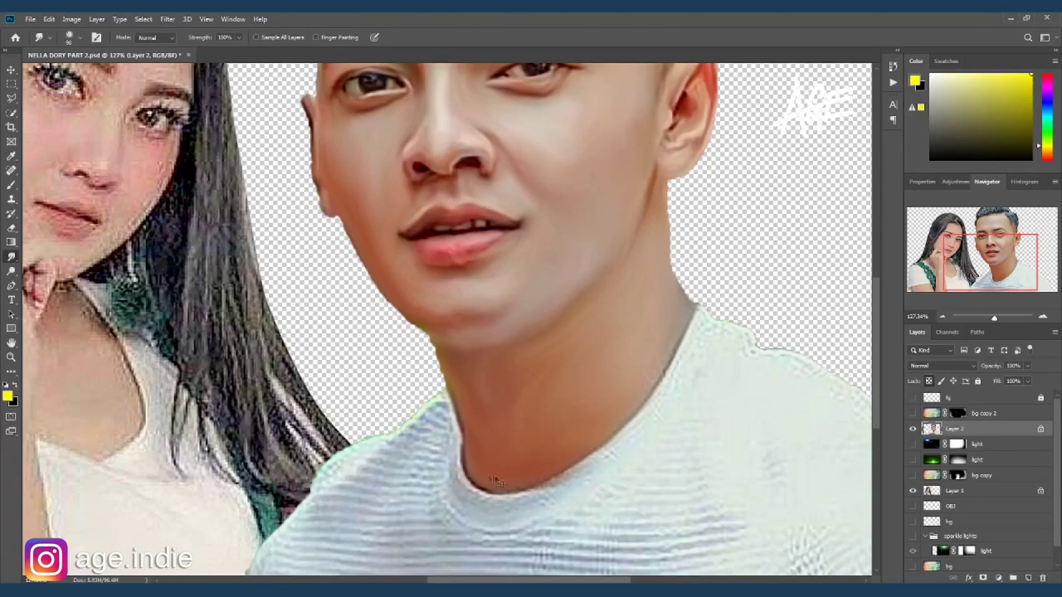
Smudge away the stripes across the man's white shirt and both shoulders
scroll(678, 420, down, 2)
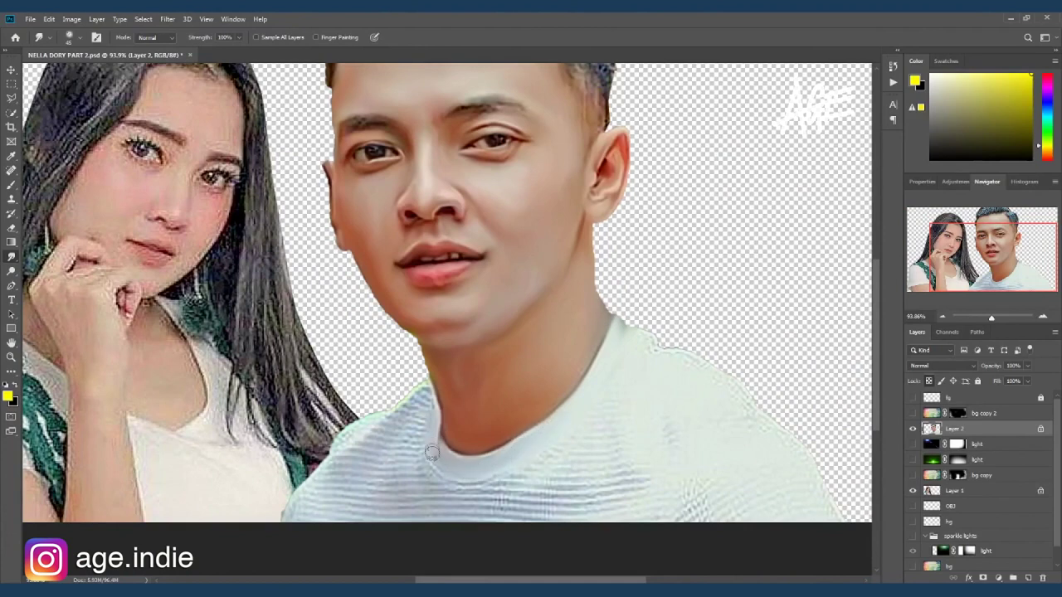
mouse_move(405, 402)
mouse_down()
mouse_move(365, 423)
mouse_move(417, 443)
mouse_up()
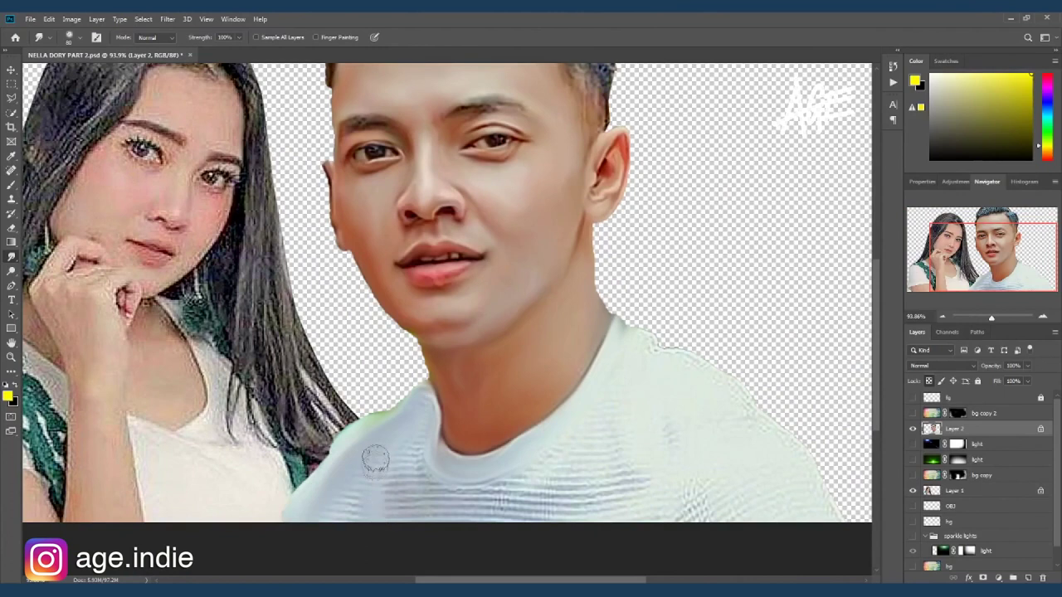
drag(368, 502, 597, 490)
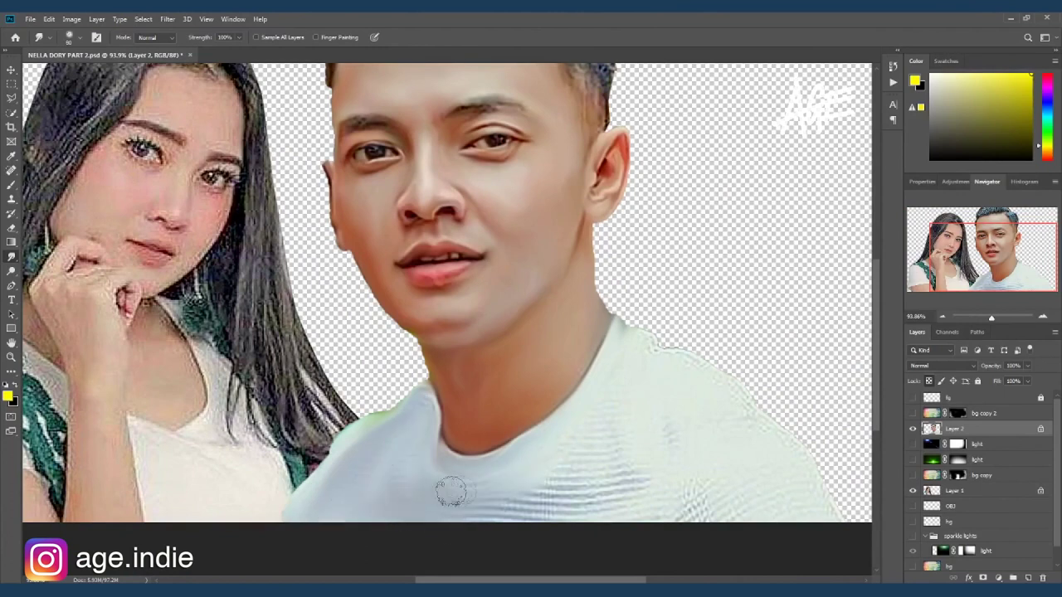
drag(621, 410, 735, 517)
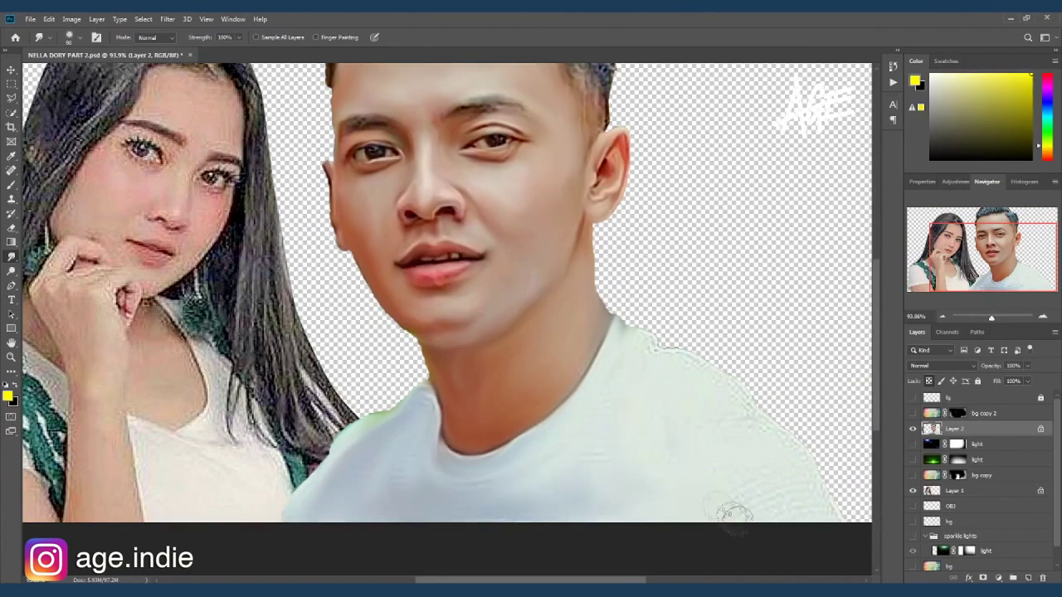
mouse_move(723, 404)
mouse_down()
mouse_move(802, 516)
mouse_move(782, 438)
mouse_move(710, 405)
mouse_up()
drag(991, 317, 994, 317)
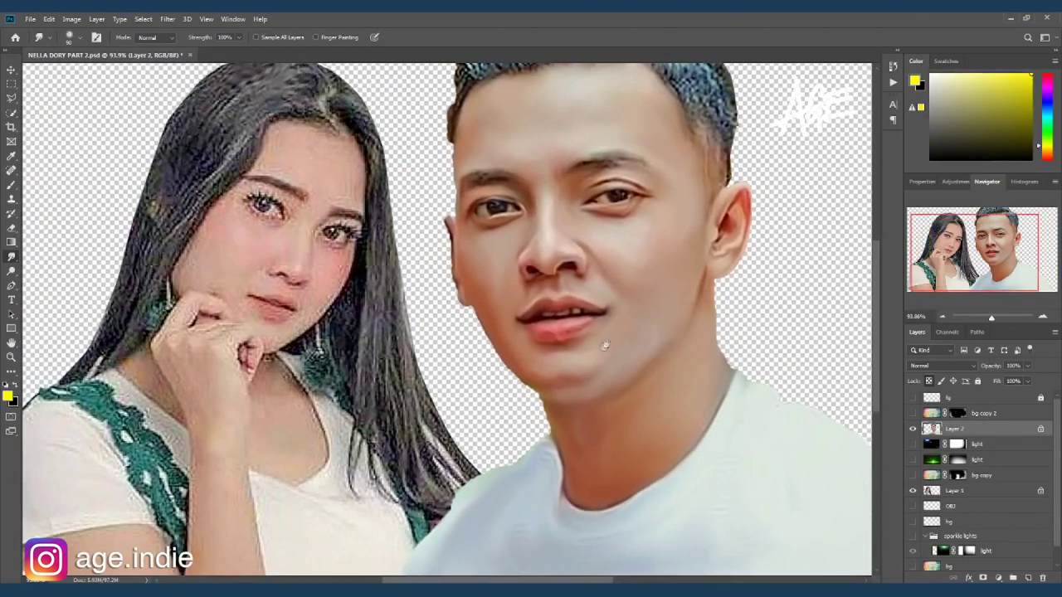
scroll(607, 235, up, 2)
With the Mixer Brush (Wet 80%, Load 75%, Mix 90%), blend the front hair and strands above the ear
key(b)
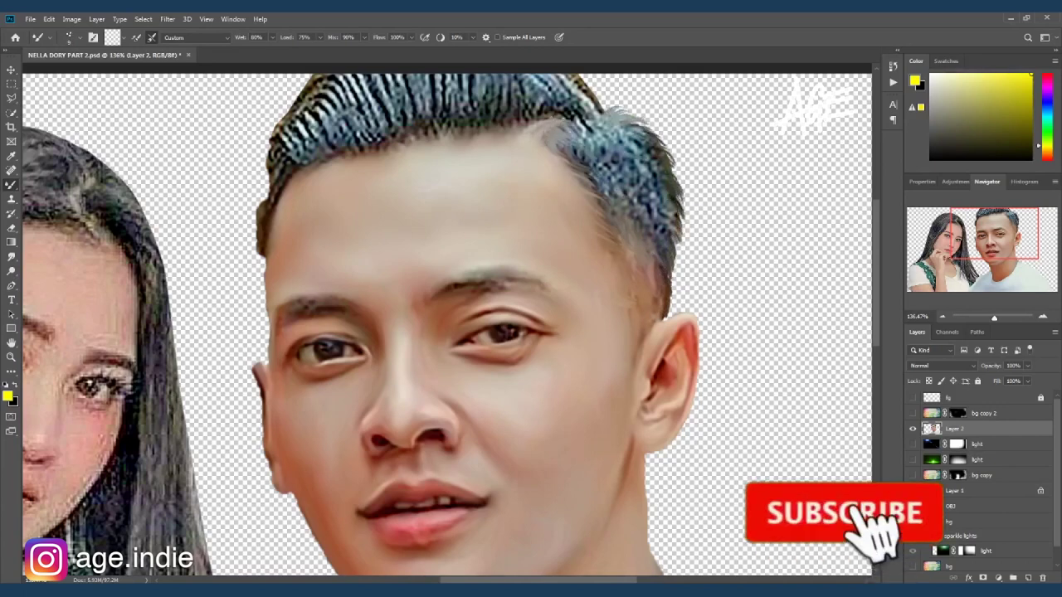
drag(593, 162, 605, 171)
mouse_move(581, 128)
mouse_down()
mouse_move(603, 132)
mouse_move(615, 154)
mouse_move(647, 142)
mouse_move(616, 137)
mouse_up()
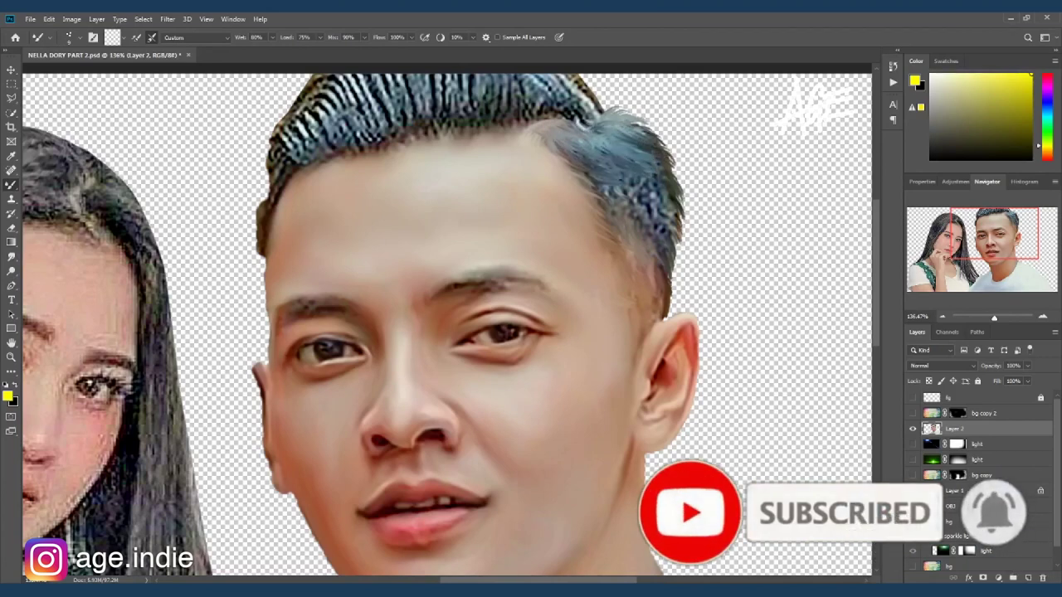
drag(638, 195, 606, 199)
drag(635, 199, 659, 180)
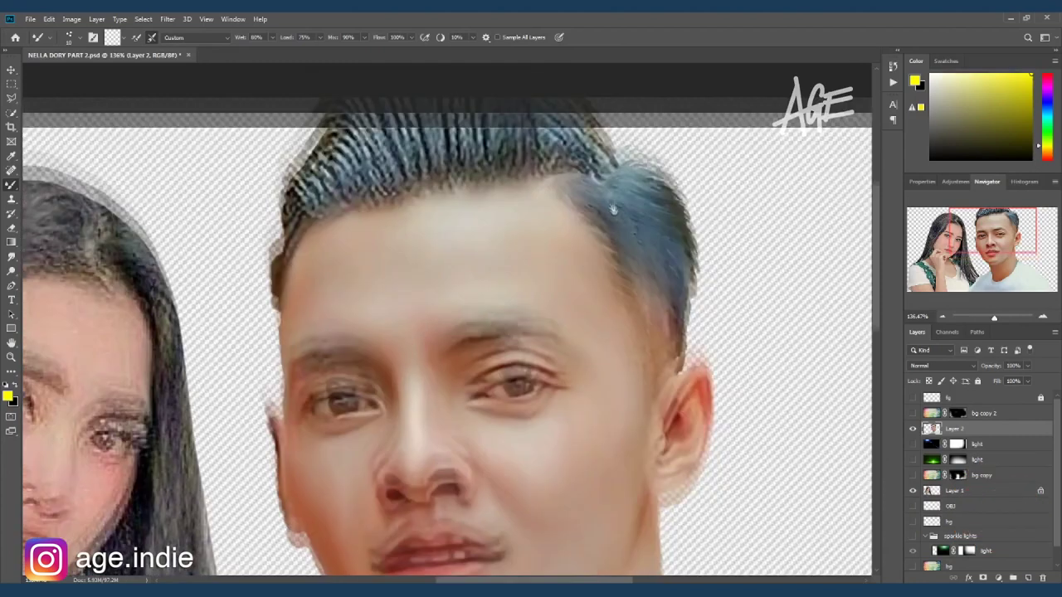
scroll(671, 193, up, 3)
drag(601, 197, 610, 230)
Darken and smooth the light streaky strands along the top-left edge and hairline
mouse_move(541, 142)
mouse_down()
mouse_move(471, 188)
mouse_move(478, 198)
mouse_up()
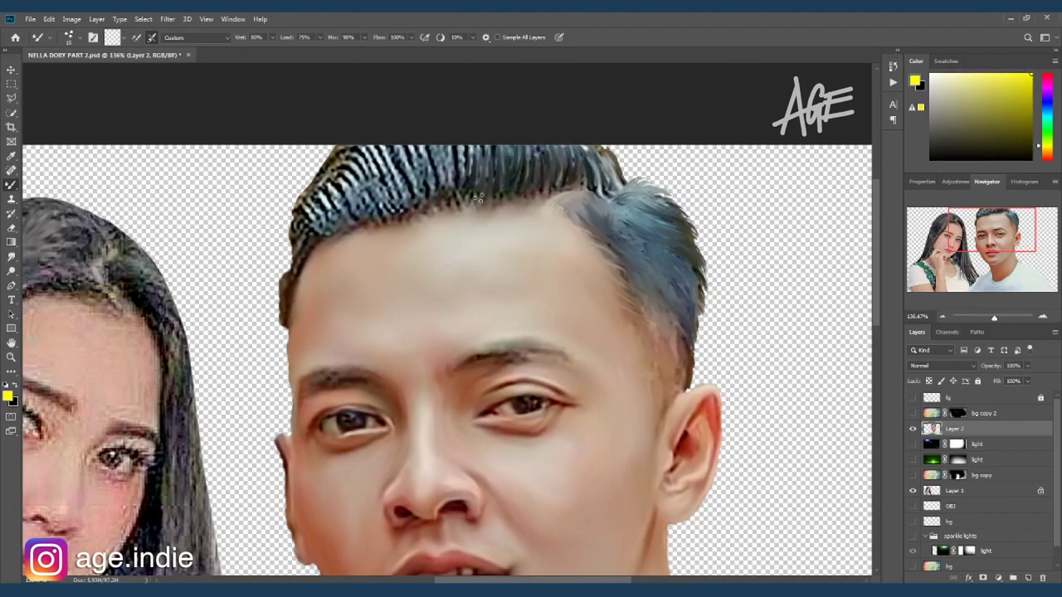
mouse_move(441, 131)
mouse_down()
mouse_move(451, 184)
mouse_move(429, 195)
mouse_up()
drag(423, 146, 407, 201)
mouse_move(380, 132)
mouse_down()
mouse_move(392, 192)
mouse_move(368, 207)
mouse_up()
drag(357, 148, 329, 211)
mouse_move(324, 154)
mouse_down()
mouse_move(292, 226)
mouse_move(304, 236)
mouse_up()
drag(333, 182, 299, 249)
mouse_move(356, 162)
mouse_down()
mouse_move(323, 203)
mouse_move(337, 233)
mouse_up()
drag(356, 196, 407, 214)
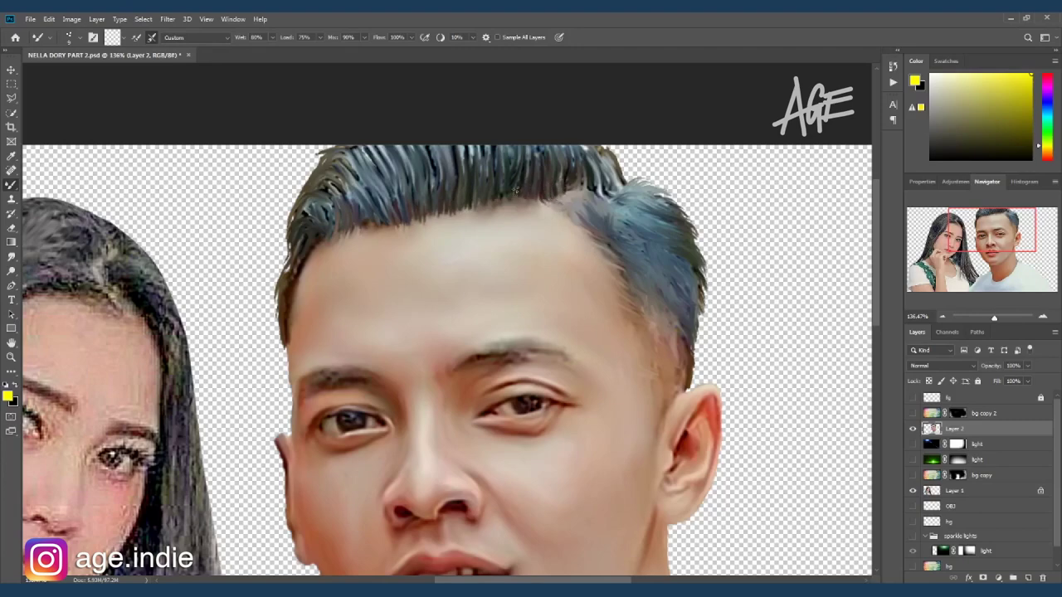
scroll(516, 191, down, 2)
scroll(581, 323, down, 2)
scroll(498, 299, up, 2)
scroll(411, 270, up, 2)
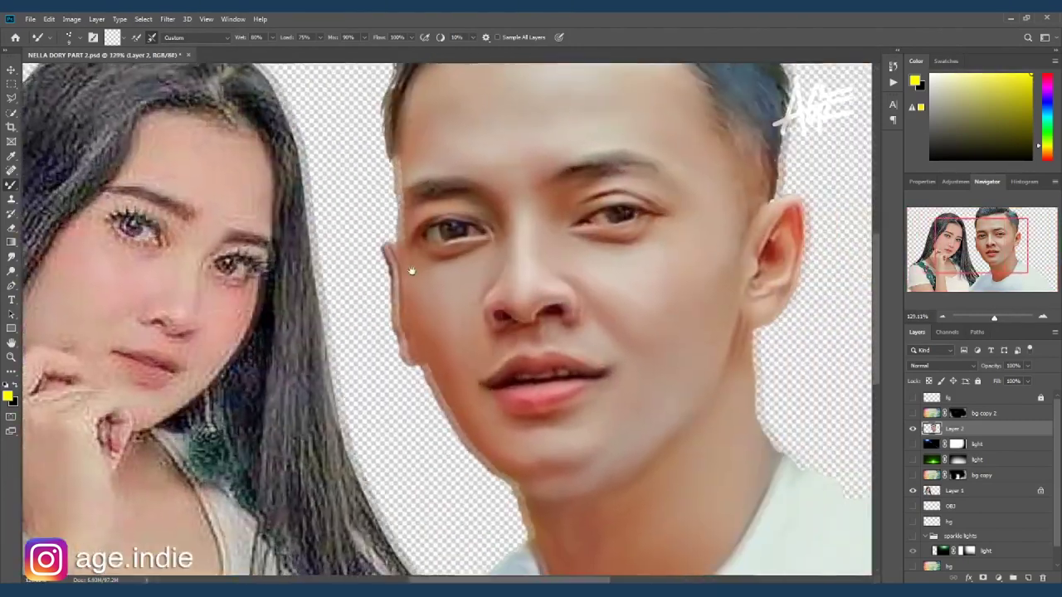
scroll(412, 271, up, 1)
With a large Dodge brush (Midtones, 50% exposure), brighten the man's forehead and cheeks
key(o)
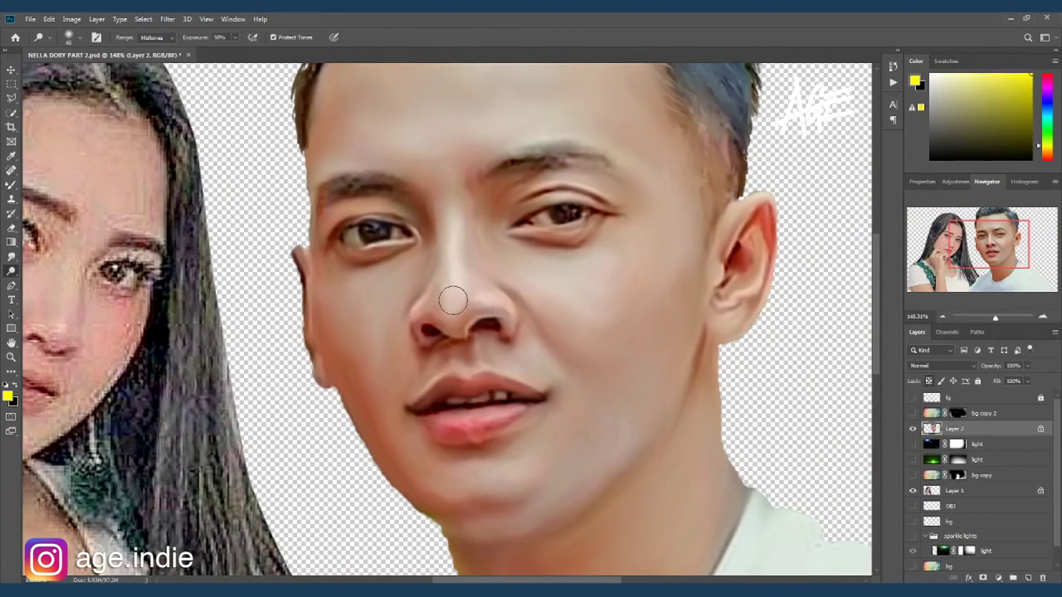
scroll(470, 299, down, 1)
key(bracketleft)
key(bracketleft)
key(bracketleft)
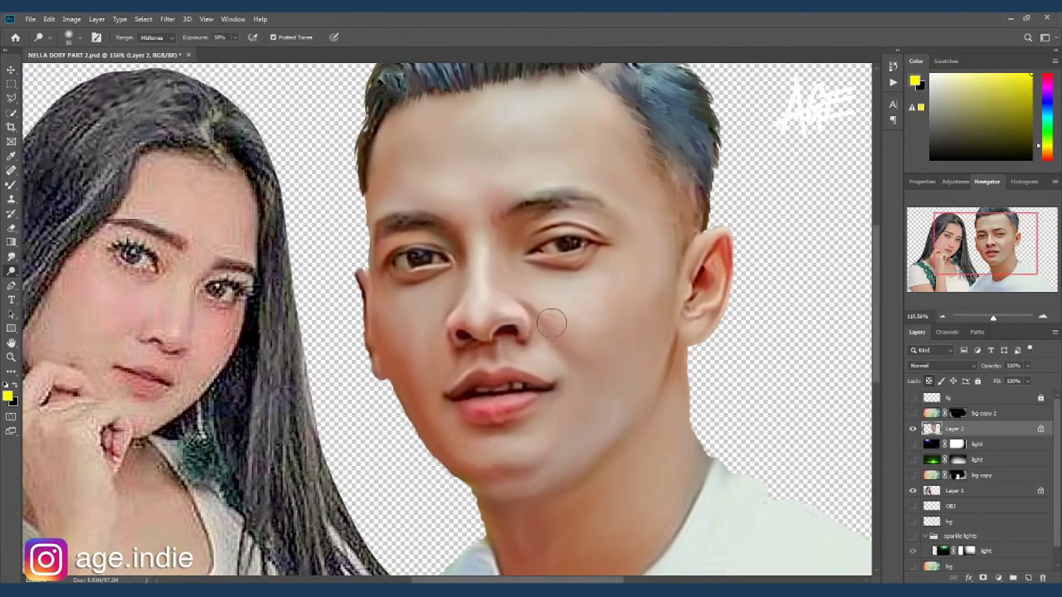
key(bracketright)
key(bracketright)
key(bracketright)
drag(461, 150, 597, 166)
drag(656, 107, 597, 391)
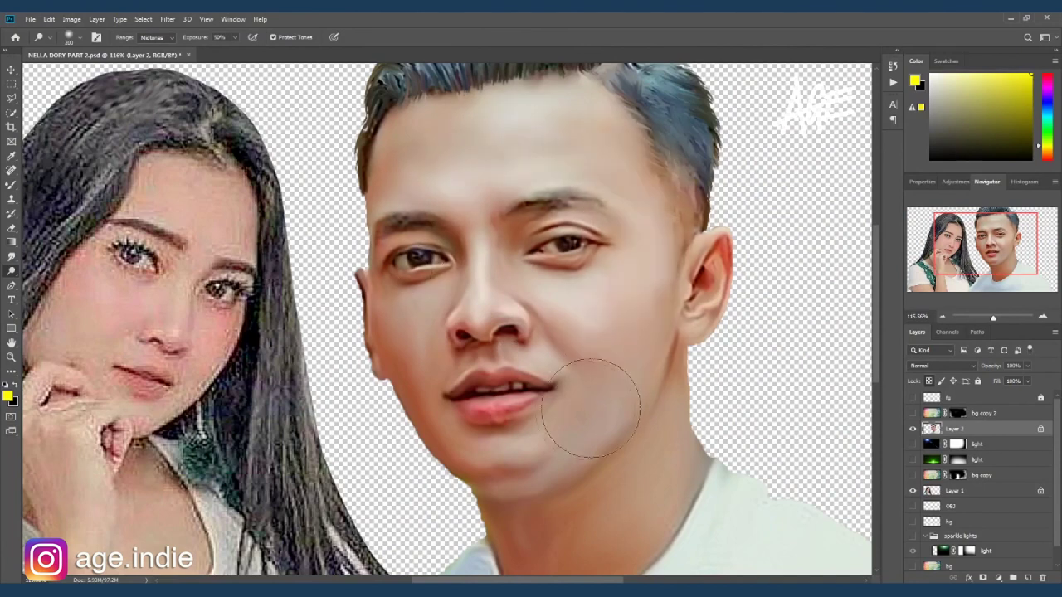
drag(415, 291, 473, 353)
With a smaller dodge brush, highlight the area around the man's eye and his lower lip
key(bracketleft)
key(bracketleft)
key(bracketleft)
key(bracketleft)
key(bracketleft)
key(bracketleft)
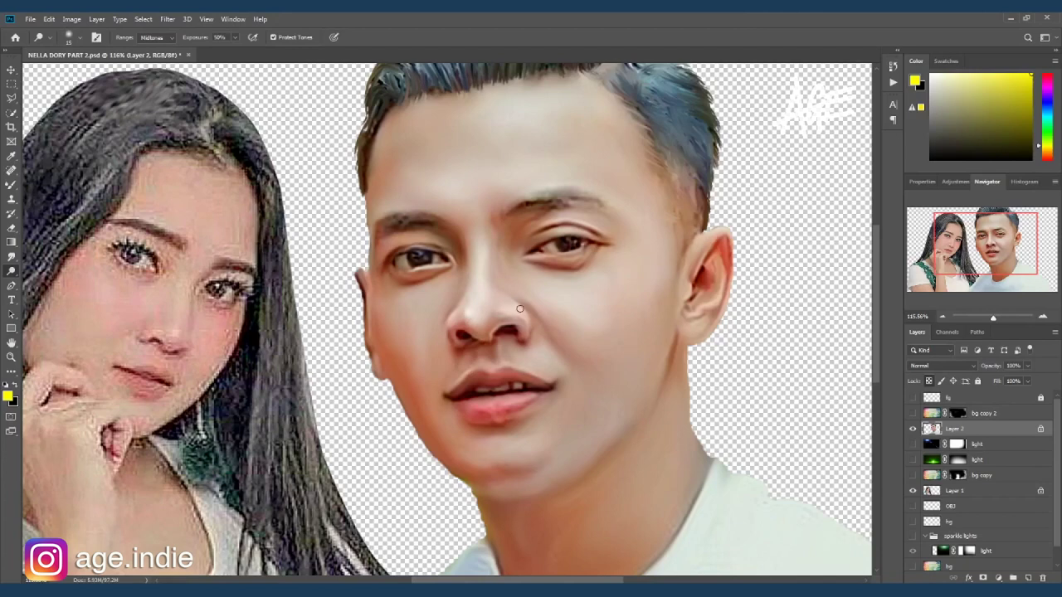
drag(544, 221, 436, 244)
drag(486, 405, 510, 403)
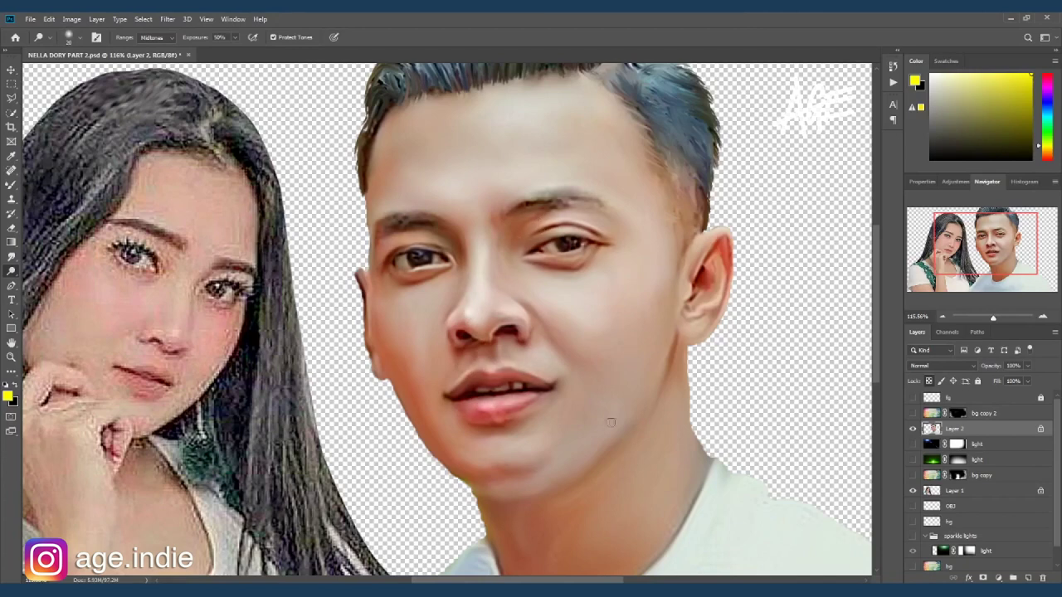
scroll(611, 422, down, 3)
click(954, 490)
With a size-20 smudge brush on Layer 1, reshape the woman's upper eyelashes and smooth her iris
scroll(255, 272, up, 5)
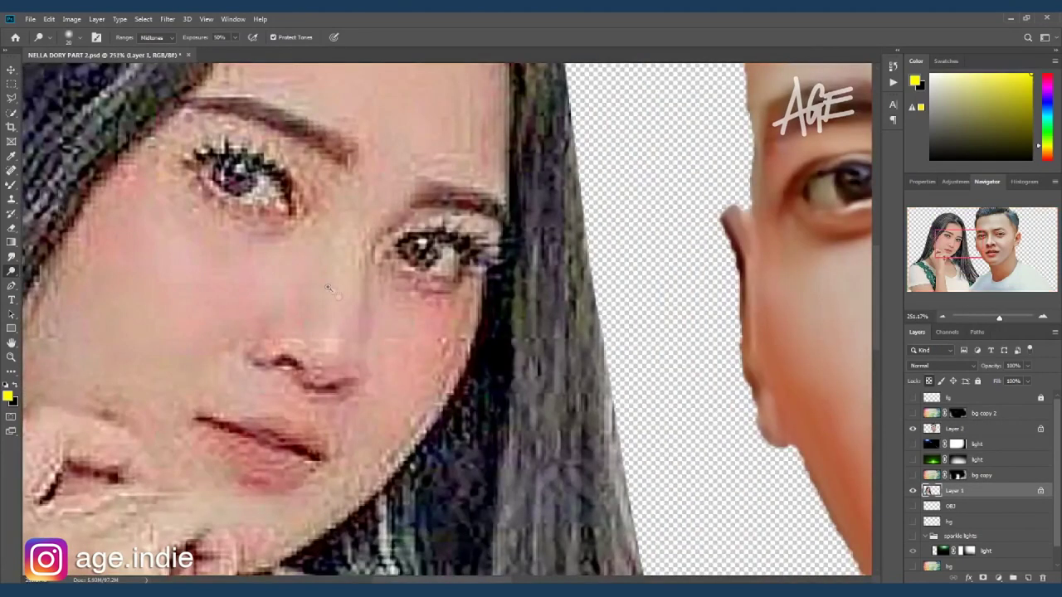
key(r)
key(bracketleft)
key(bracketleft)
key(bracketleft)
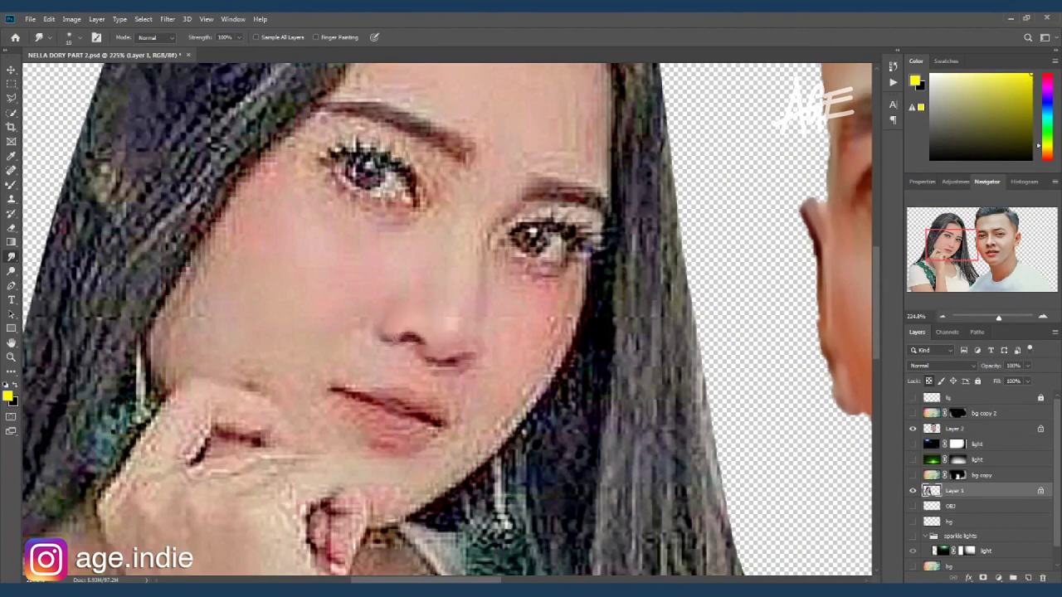
key(bracketright)
mouse_move(562, 209)
mouse_down()
mouse_move(539, 222)
mouse_move(557, 222)
mouse_move(560, 189)
mouse_up()
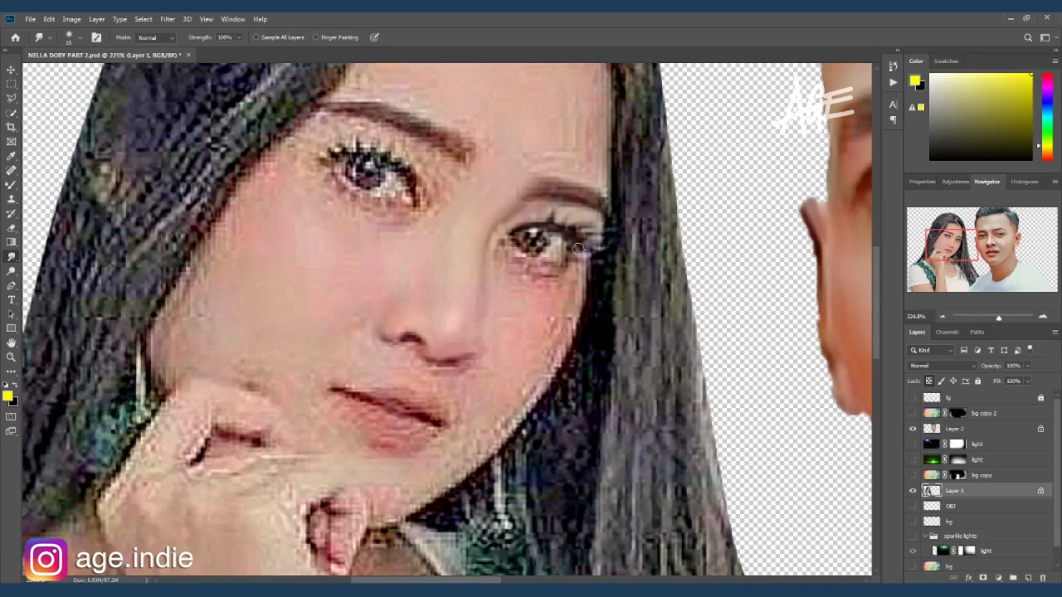
drag(526, 242, 545, 231)
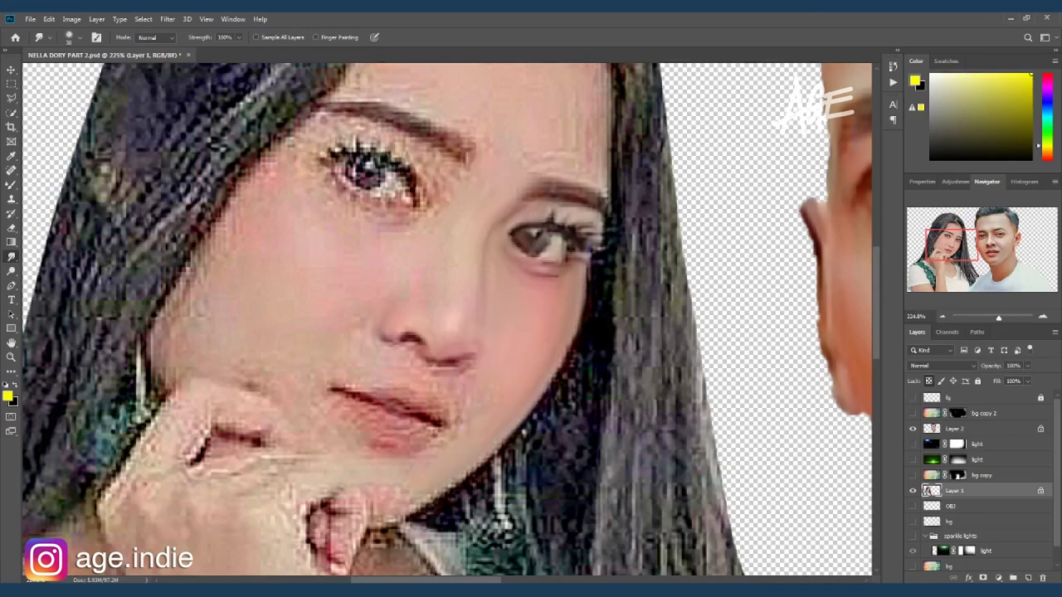
Smudge the woman's cheek and jaw edge near her hair into soft skin
drag(384, 467, 451, 438)
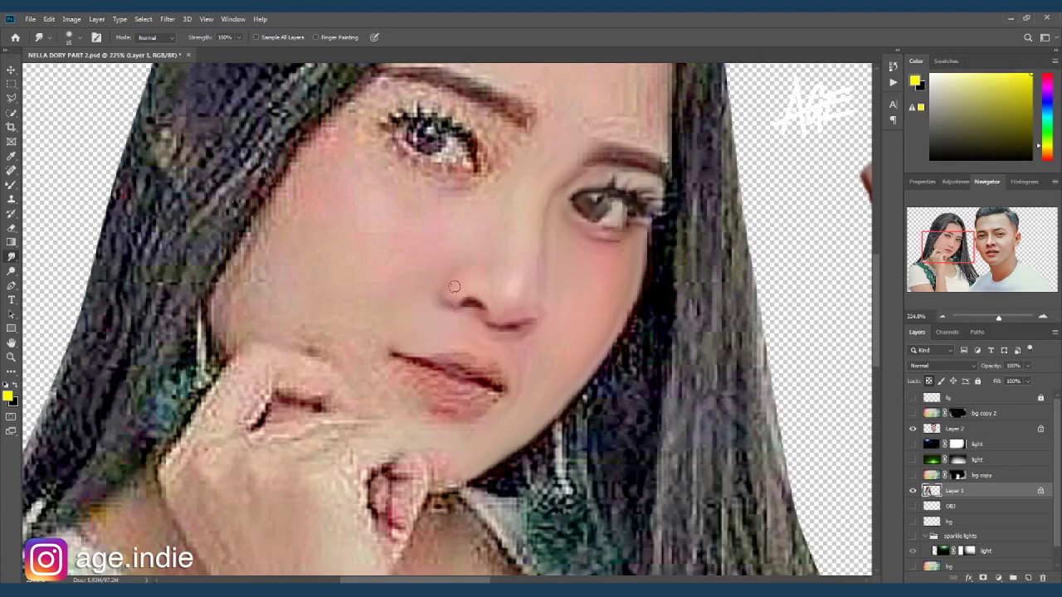
scroll(498, 229, up, 2)
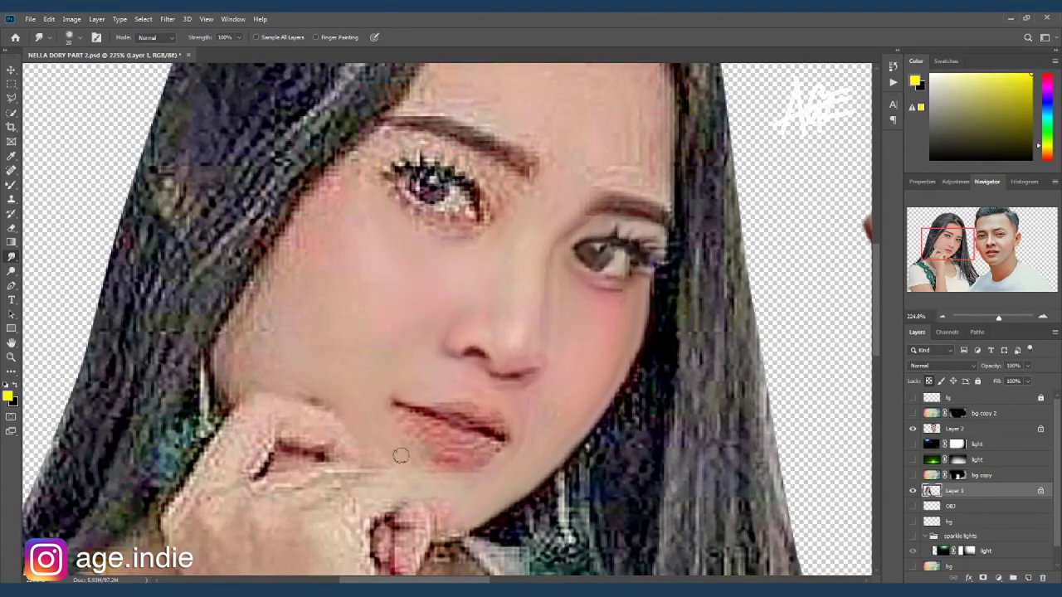
drag(265, 340, 310, 223)
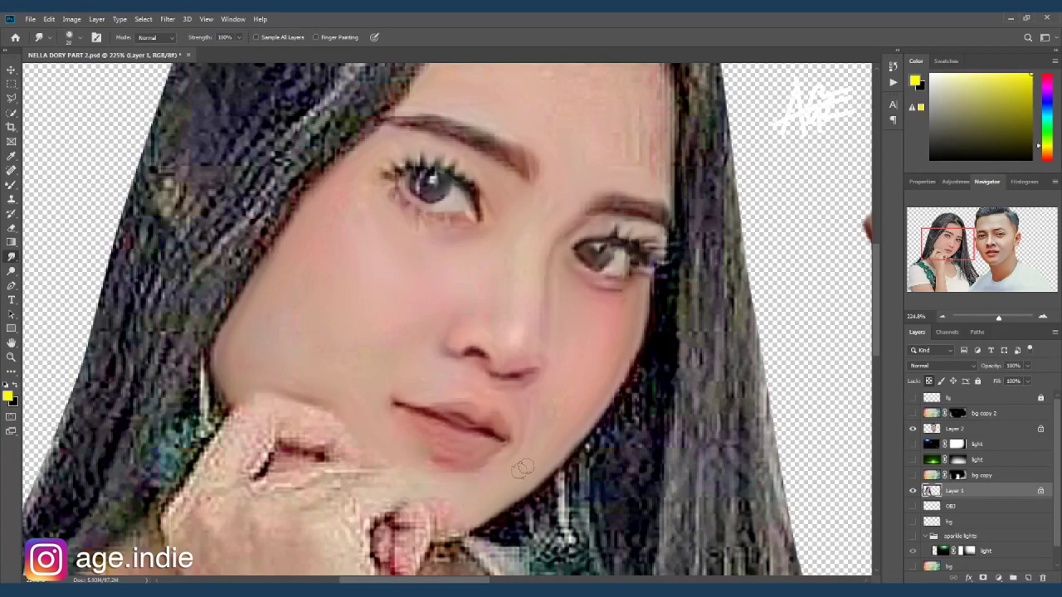
drag(523, 470, 486, 548)
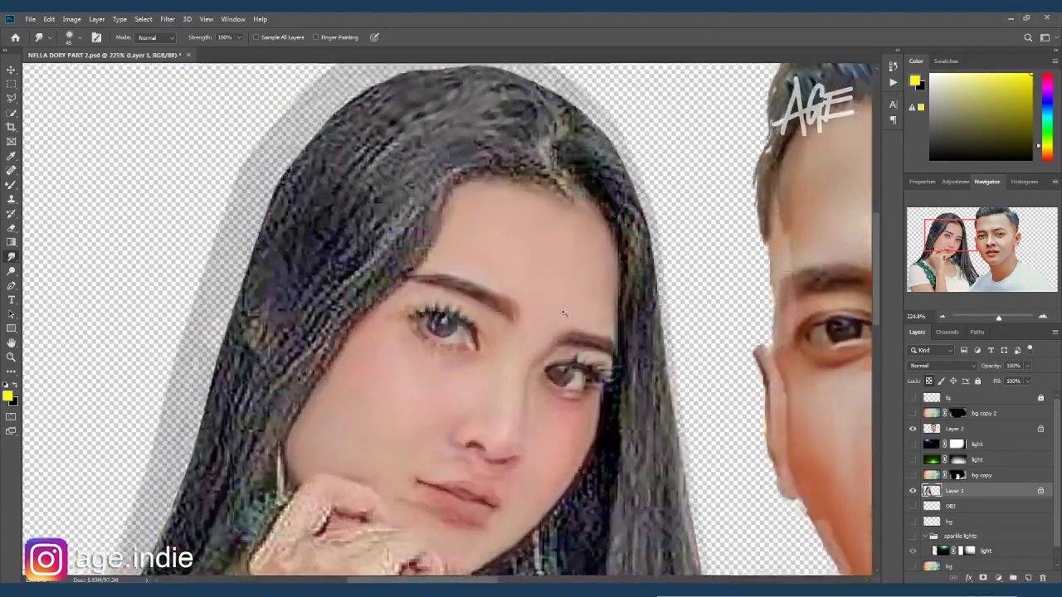
scroll(563, 313, down, 2)
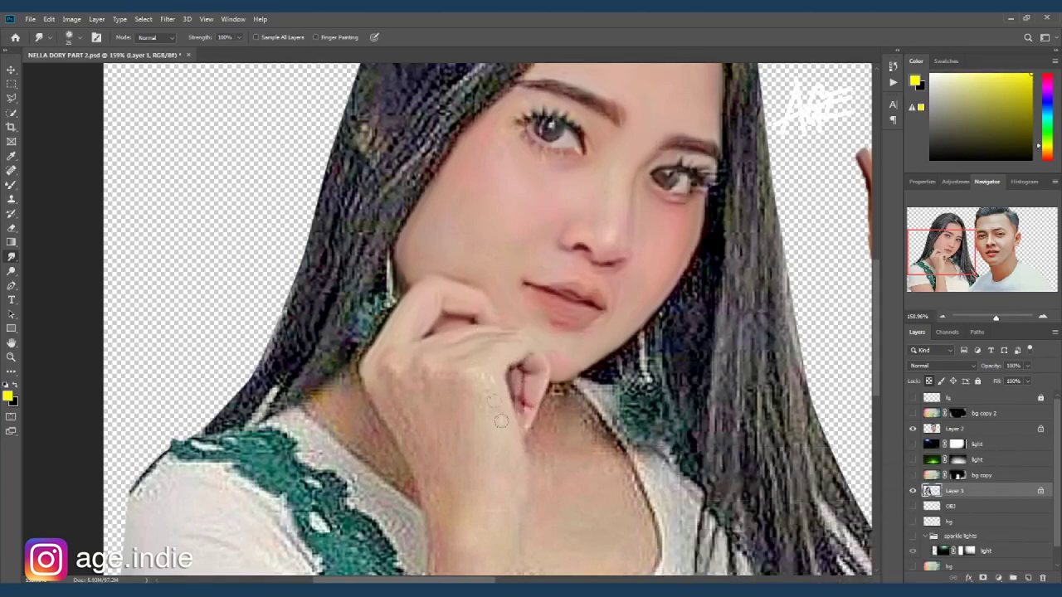
Smooth the woman's neck skin and the edges of the green collar trim
mouse_move(433, 417)
mouse_down()
mouse_move(399, 392)
mouse_move(486, 473)
mouse_move(440, 468)
mouse_move(481, 504)
mouse_move(515, 480)
mouse_up()
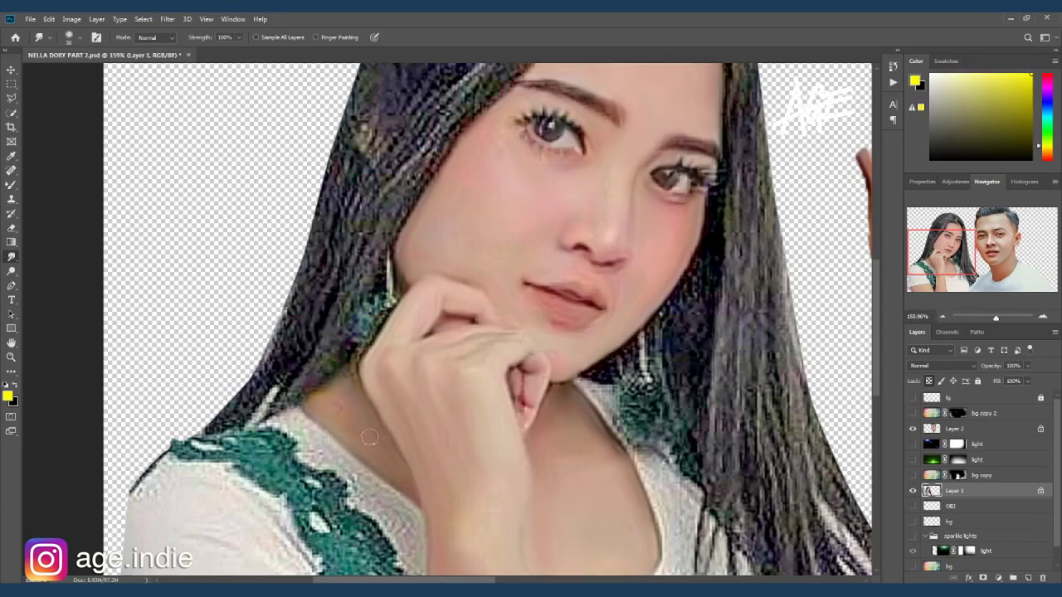
drag(296, 424, 272, 396)
mouse_move(307, 444)
mouse_down()
mouse_move(394, 500)
mouse_move(401, 543)
mouse_up()
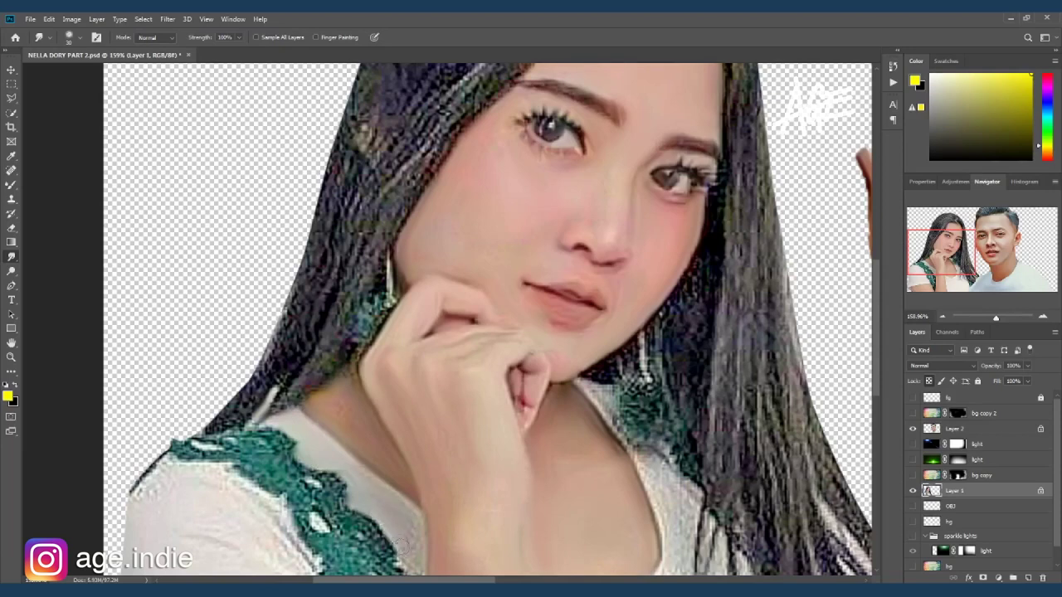
mouse_move(258, 474)
mouse_down()
mouse_move(188, 452)
mouse_move(203, 442)
mouse_move(262, 459)
mouse_move(274, 494)
mouse_move(290, 448)
mouse_move(329, 490)
mouse_move(320, 487)
mouse_move(315, 554)
mouse_move(308, 380)
mouse_move(308, 415)
mouse_move(336, 365)
mouse_move(363, 363)
mouse_move(395, 419)
mouse_move(383, 464)
mouse_move(328, 389)
mouse_move(341, 477)
mouse_move(331, 380)
mouse_move(381, 498)
mouse_move(377, 539)
mouse_move(378, 464)
mouse_up()
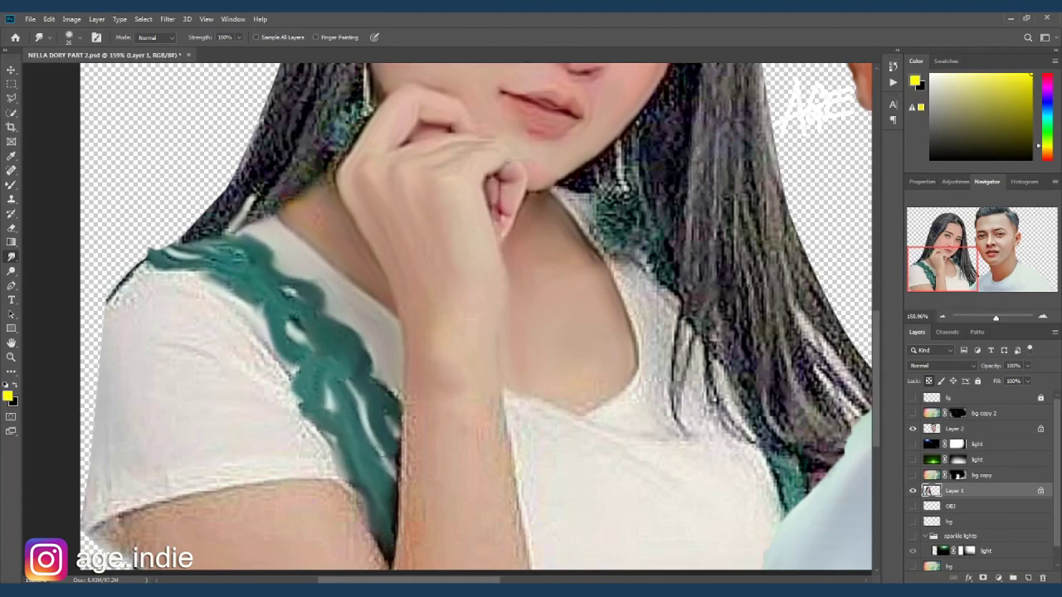
drag(412, 399, 404, 557)
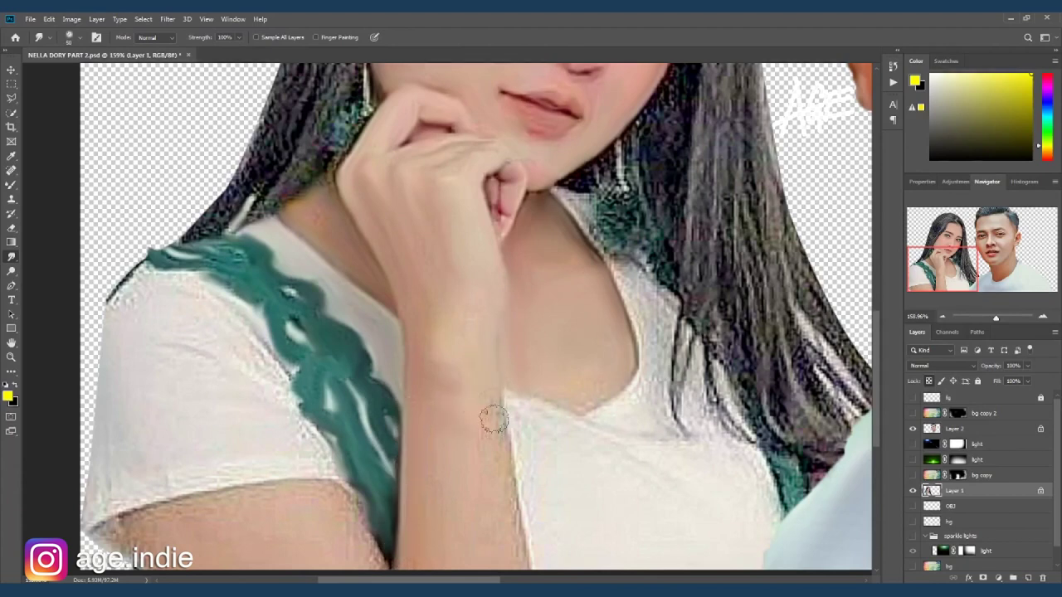
Smudge the sleeve's lower edge smoothly against her arm
mouse_move(142, 295)
mouse_down()
mouse_move(191, 313)
mouse_move(225, 303)
mouse_up()
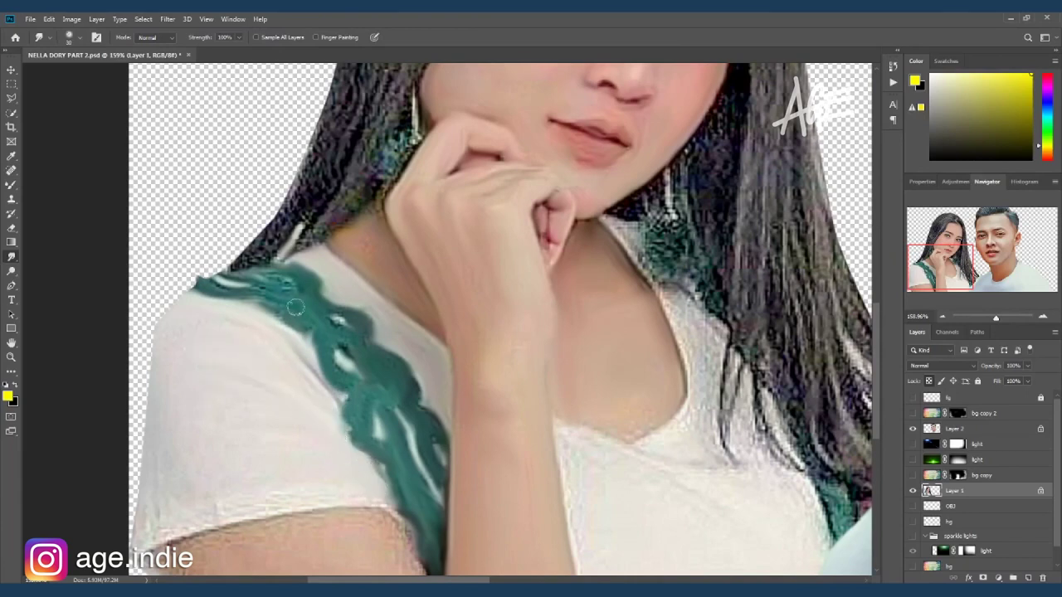
drag(320, 422, 380, 358)
mouse_move(257, 442)
mouse_down()
mouse_move(282, 429)
mouse_move(434, 457)
mouse_move(230, 510)
mouse_move(289, 522)
mouse_move(313, 505)
mouse_move(455, 486)
mouse_move(446, 448)
mouse_up()
Pull white shirt colour into her hair ends and blend the teal hair patch by her neck
drag(727, 395, 508, 393)
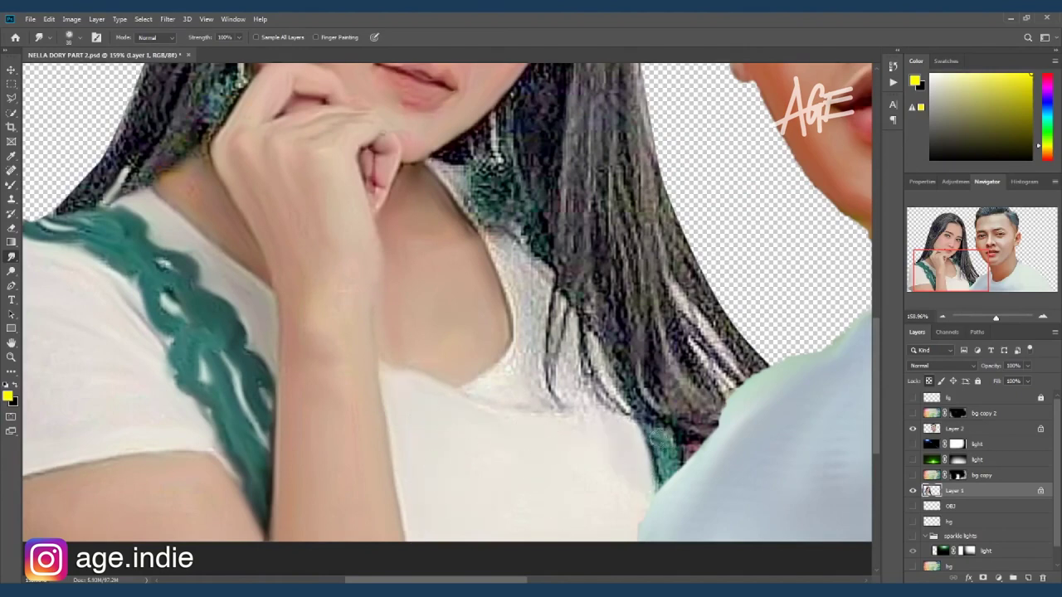
drag(531, 397, 497, 352)
mouse_move(552, 411)
mouse_down()
mouse_move(540, 331)
mouse_move(597, 324)
mouse_up()
drag(621, 409, 549, 330)
mouse_move(435, 164)
mouse_down()
mouse_move(473, 199)
mouse_move(497, 249)
mouse_move(509, 368)
mouse_move(502, 240)
mouse_up()
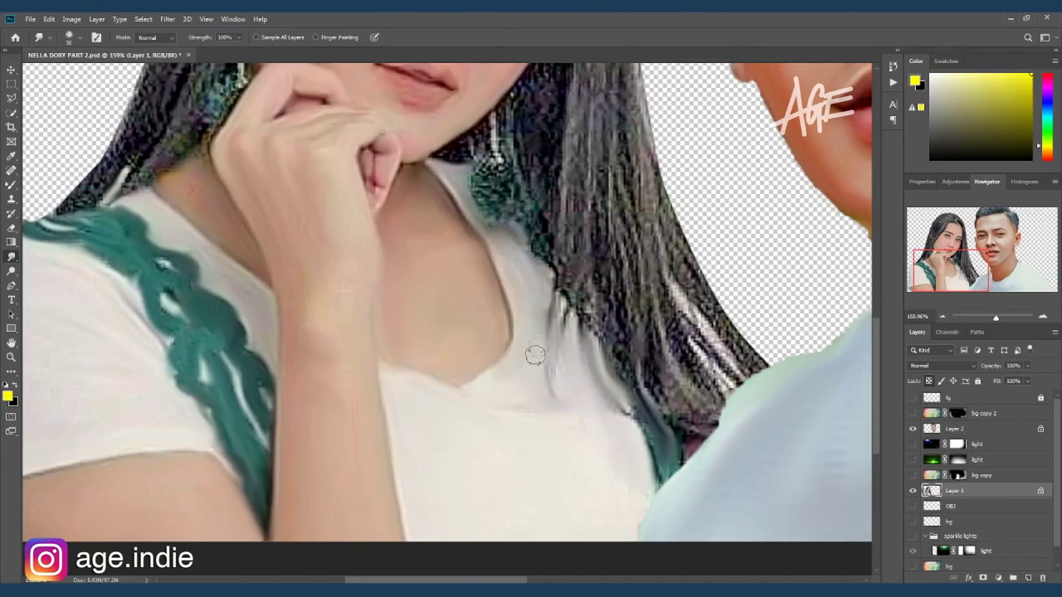
drag(488, 158, 504, 236)
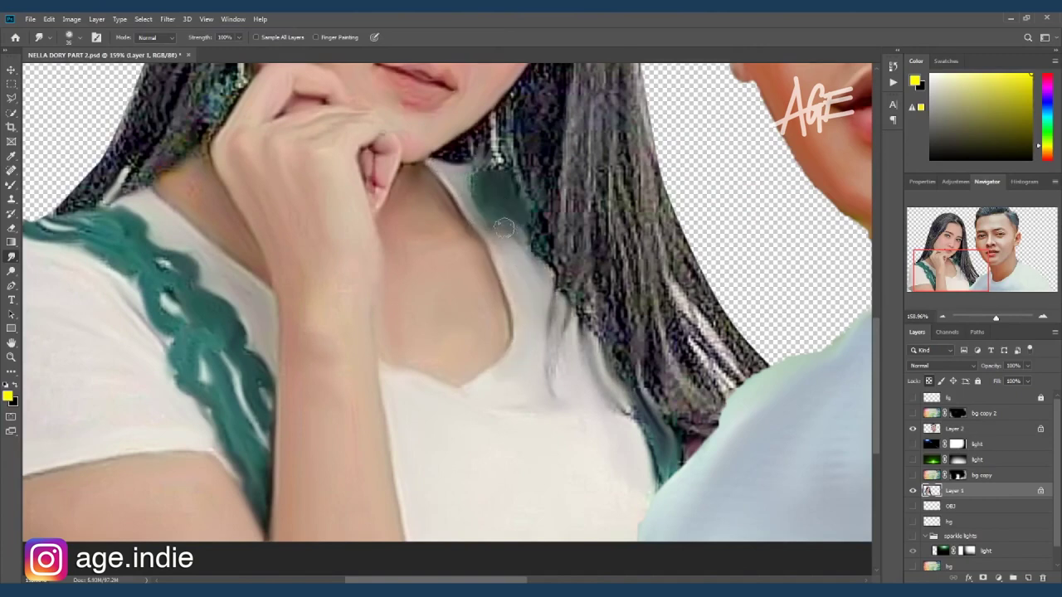
scroll(559, 215, down, 3)
scroll(559, 216, down, 2)
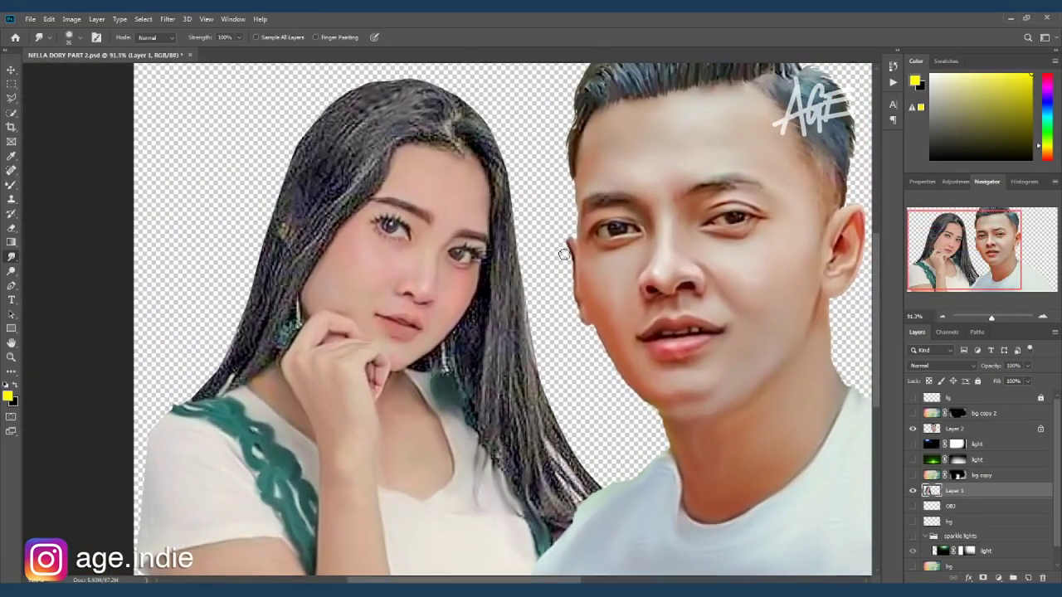
With the Mixer Brush, darken and smooth the woman's hair strands beside her neck
key(o)
key(b)
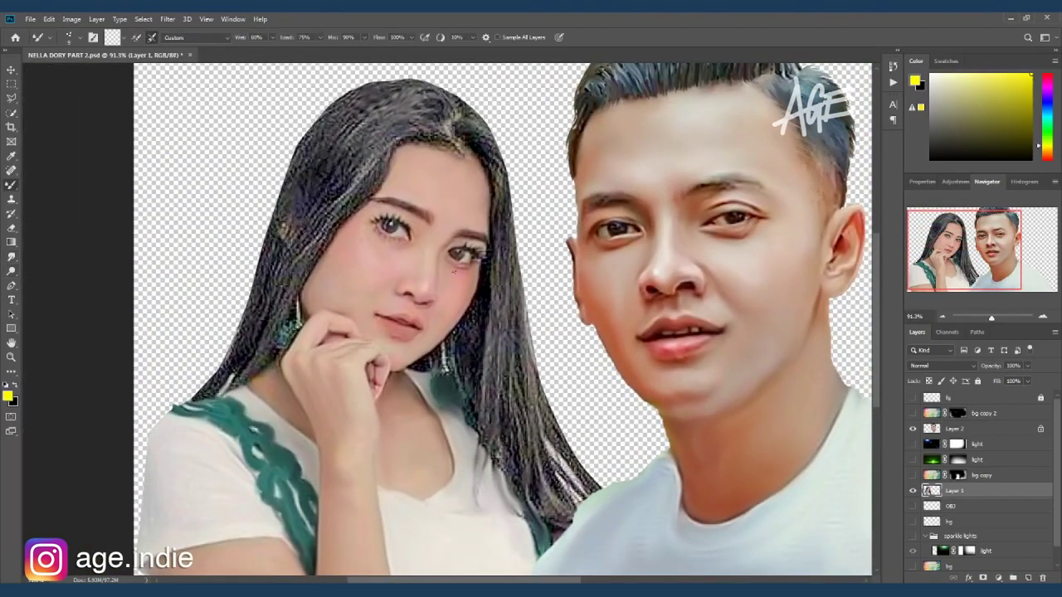
mouse_move(424, 369)
mouse_down()
mouse_move(418, 380)
mouse_move(456, 438)
mouse_up()
drag(496, 274, 483, 473)
mouse_move(494, 381)
mouse_down()
mouse_move(481, 498)
mouse_move(502, 493)
mouse_up()
drag(498, 431, 539, 522)
drag(514, 382, 526, 465)
drag(518, 344, 555, 506)
mouse_move(546, 447)
mouse_down()
mouse_move(584, 496)
mouse_move(573, 508)
mouse_up()
drag(517, 330, 587, 486)
drag(535, 414, 591, 491)
mouse_move(512, 321)
mouse_down()
mouse_move(572, 440)
mouse_move(521, 406)
mouse_up()
Blend the hair right of her face and across the top and upper left of her head
mouse_move(506, 212)
mouse_down()
mouse_move(522, 292)
mouse_move(477, 142)
mouse_up()
drag(512, 184, 511, 234)
drag(488, 121, 491, 154)
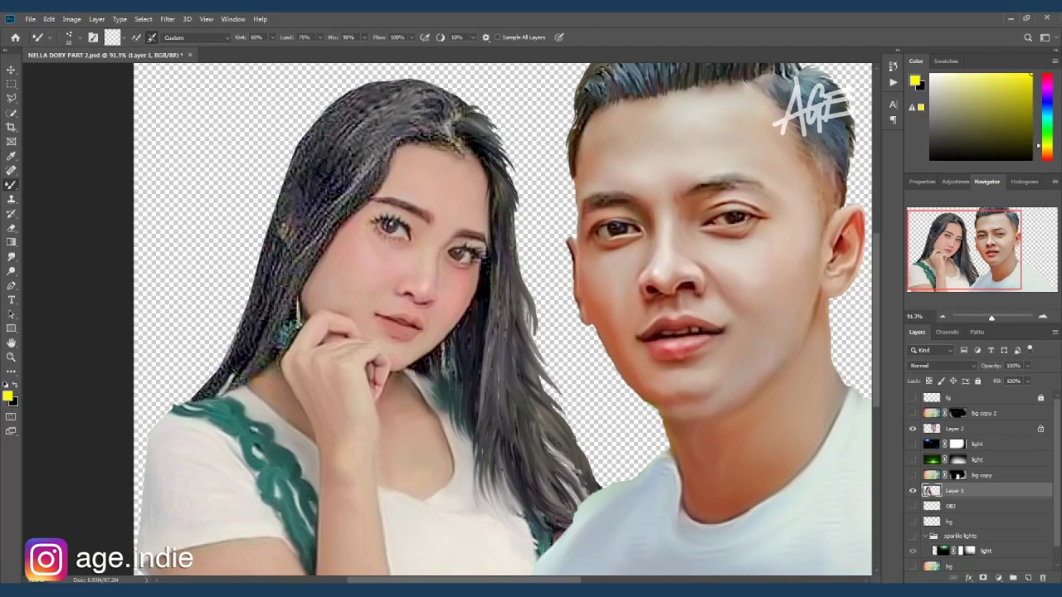
mouse_move(444, 141)
mouse_down()
mouse_move(423, 115)
mouse_move(365, 83)
mouse_up()
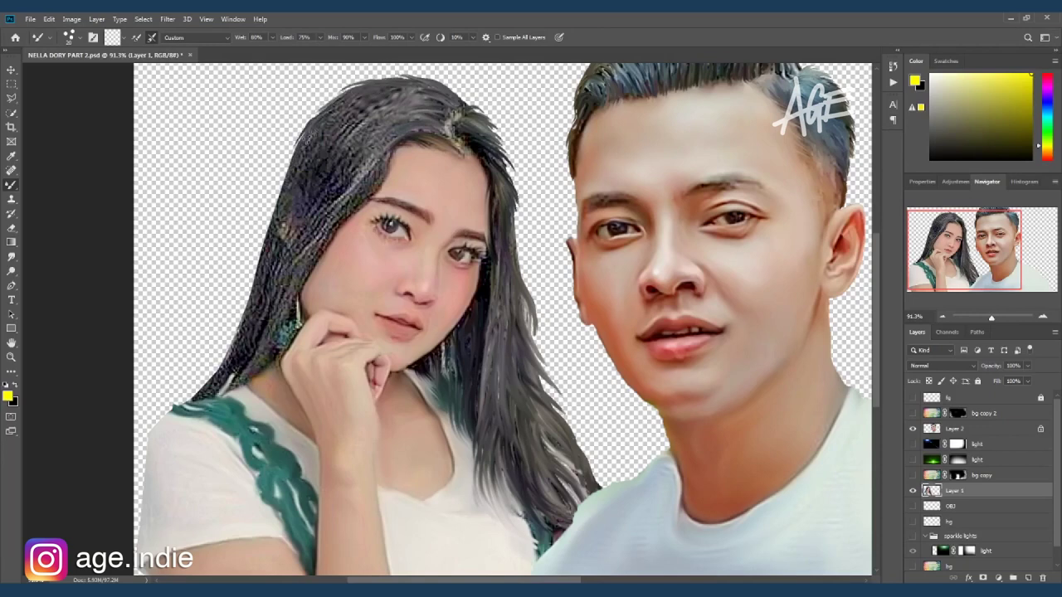
mouse_move(365, 104)
mouse_down()
mouse_move(438, 97)
mouse_move(315, 174)
mouse_up()
drag(340, 116, 303, 166)
drag(381, 133, 302, 228)
drag(369, 174, 319, 236)
drag(344, 195, 282, 274)
mouse_move(336, 176)
mouse_down()
mouse_move(272, 277)
mouse_move(267, 233)
mouse_up()
Smooth the hair on her left side, beside her hand, over her shoulder and right of her chin
drag(286, 168, 250, 305)
drag(325, 222, 282, 295)
drag(322, 256, 282, 365)
drag(292, 275, 259, 356)
drag(266, 241, 240, 331)
mouse_move(257, 287)
mouse_down()
mouse_move(222, 371)
mouse_move(295, 322)
mouse_move(308, 287)
mouse_up()
drag(269, 343, 275, 391)
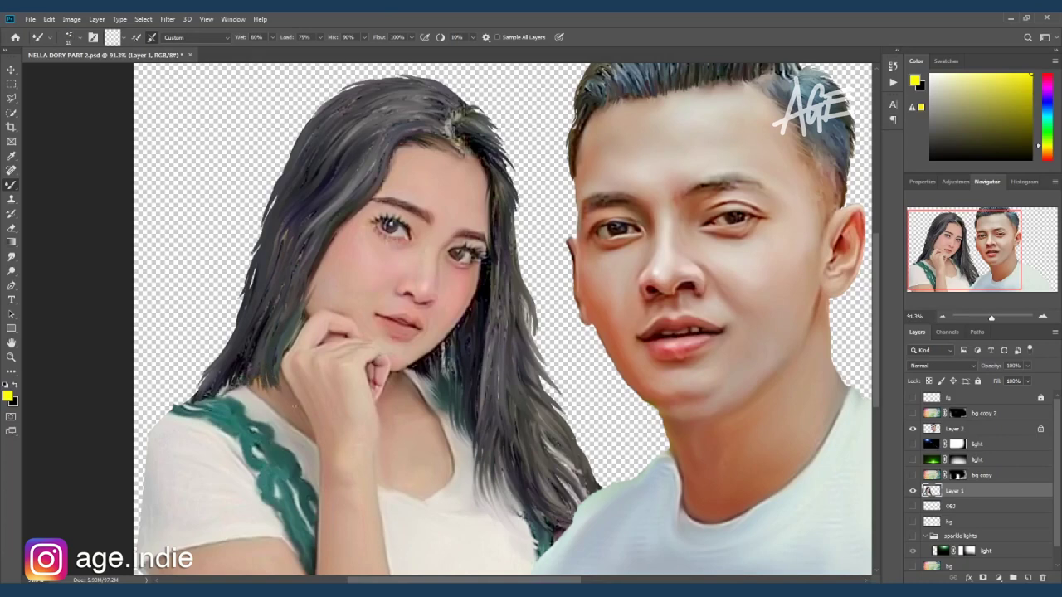
mouse_move(286, 430)
mouse_down()
mouse_move(254, 368)
mouse_move(199, 375)
mouse_move(156, 418)
mouse_up()
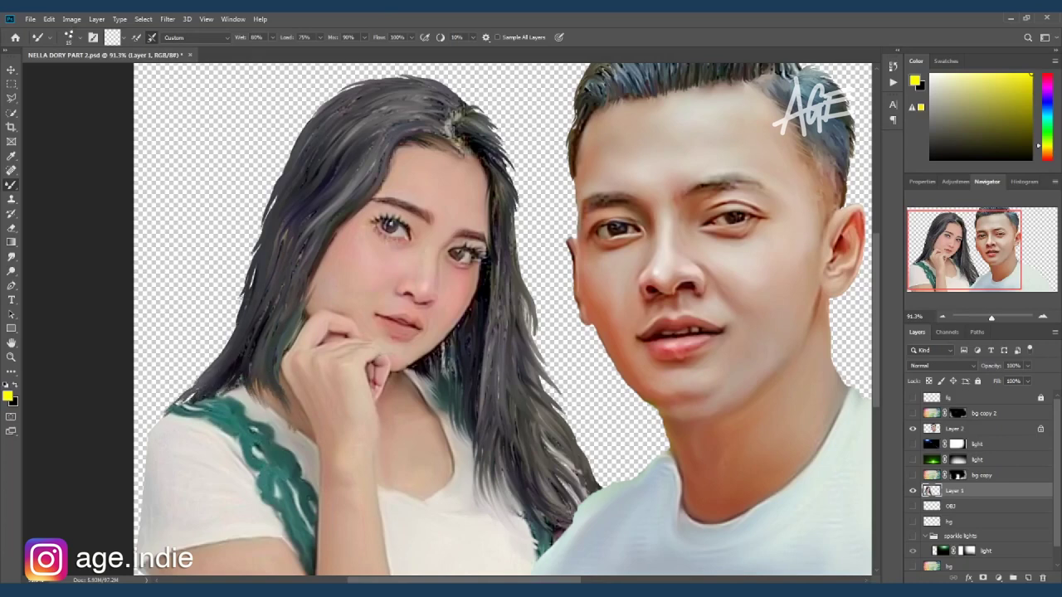
mouse_move(448, 341)
mouse_down()
mouse_move(440, 431)
mouse_move(454, 498)
mouse_up()
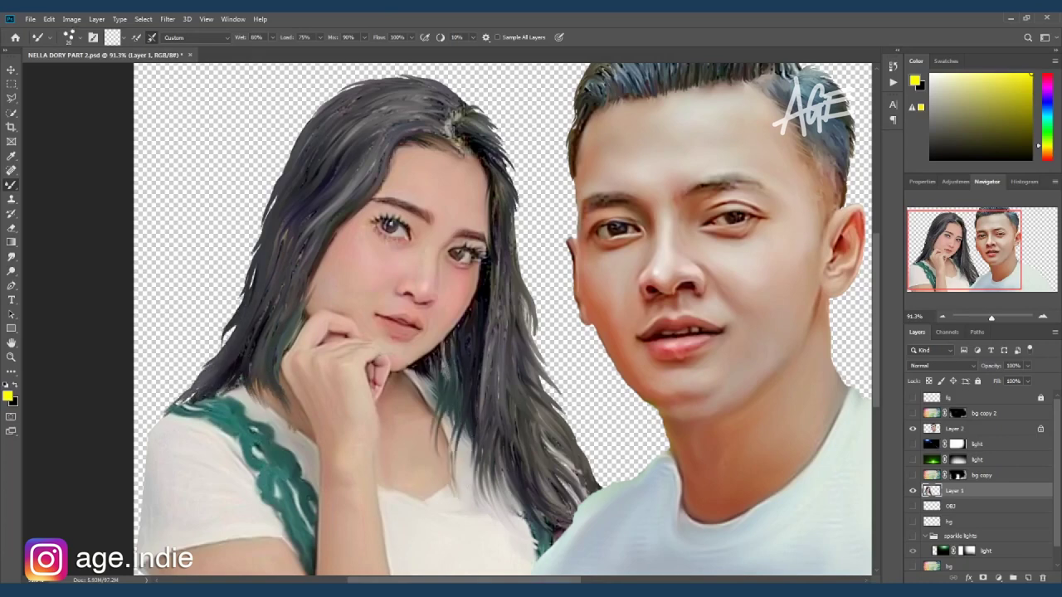
drag(469, 428, 506, 510)
drag(448, 356, 452, 448)
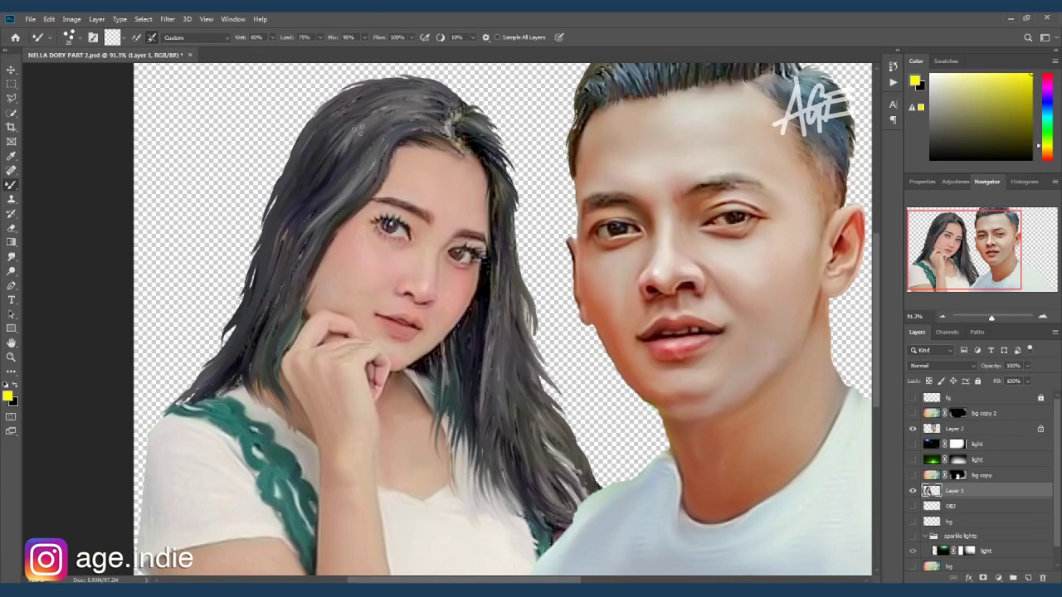
Burn the long strands on the woman's left side and the crown hair near her parting
key(o)
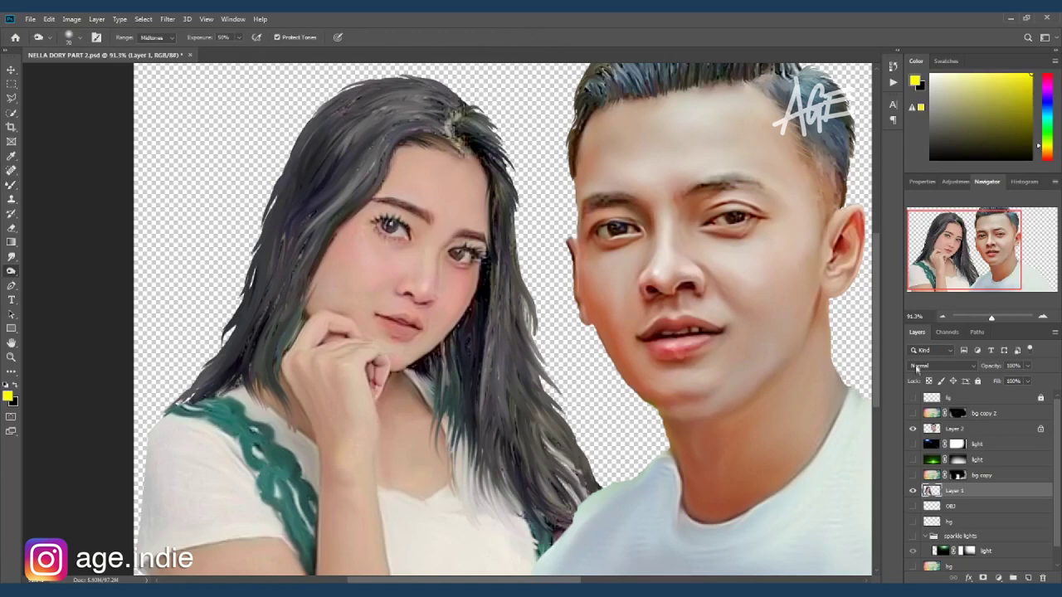
mouse_move(288, 191)
mouse_down()
mouse_move(349, 161)
mouse_move(349, 216)
mouse_up()
mouse_move(273, 231)
mouse_down()
mouse_move(278, 319)
mouse_move(236, 371)
mouse_up()
drag(419, 108, 365, 179)
drag(349, 103, 457, 141)
mouse_move(415, 108)
mouse_down()
mouse_move(495, 188)
mouse_move(491, 323)
mouse_up()
Burn the woman's right-side hair strands down to her right shoulder
drag(492, 278, 518, 419)
drag(498, 365, 560, 461)
mouse_move(531, 398)
mouse_down()
mouse_move(512, 378)
mouse_move(523, 439)
mouse_up()
drag(452, 345, 464, 440)
drag(465, 382, 514, 514)
drag(497, 448, 572, 465)
drag(523, 299, 568, 423)
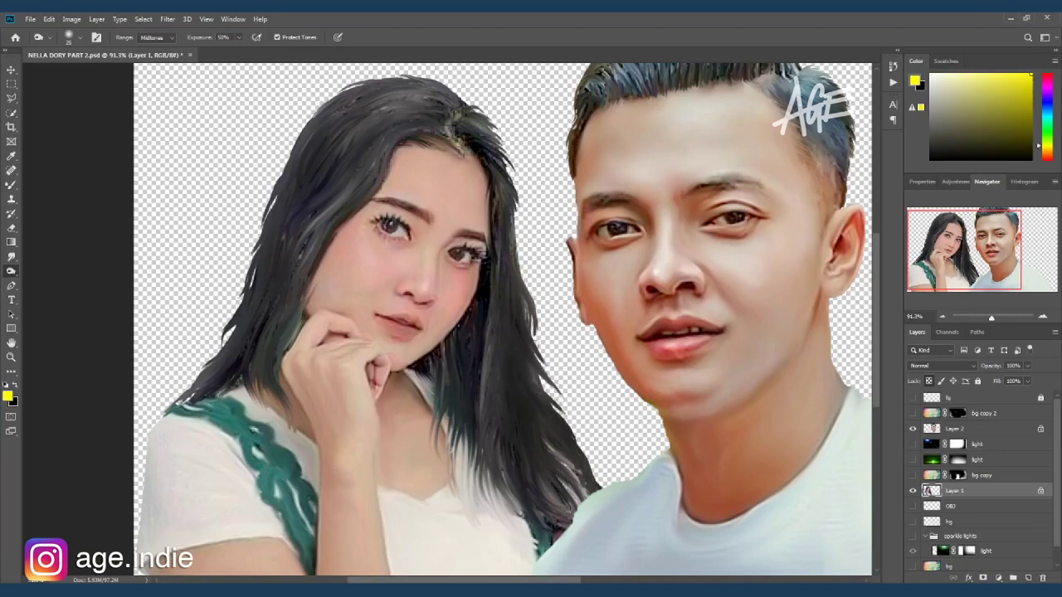
Dodge a strip of the woman's forearm brighter, then darken the man's hair
key(shift+o)
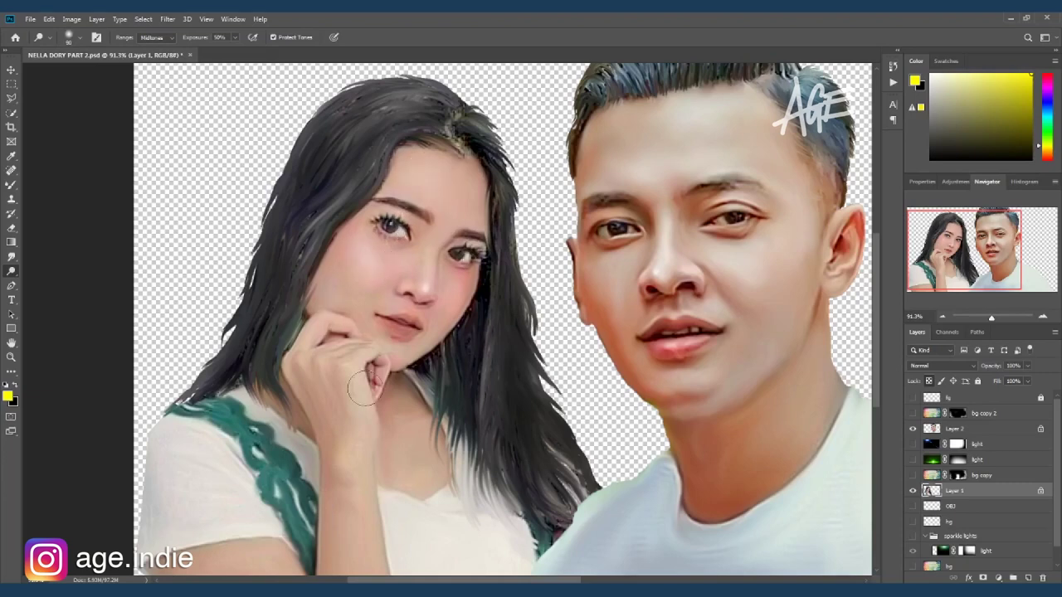
drag(357, 447, 357, 564)
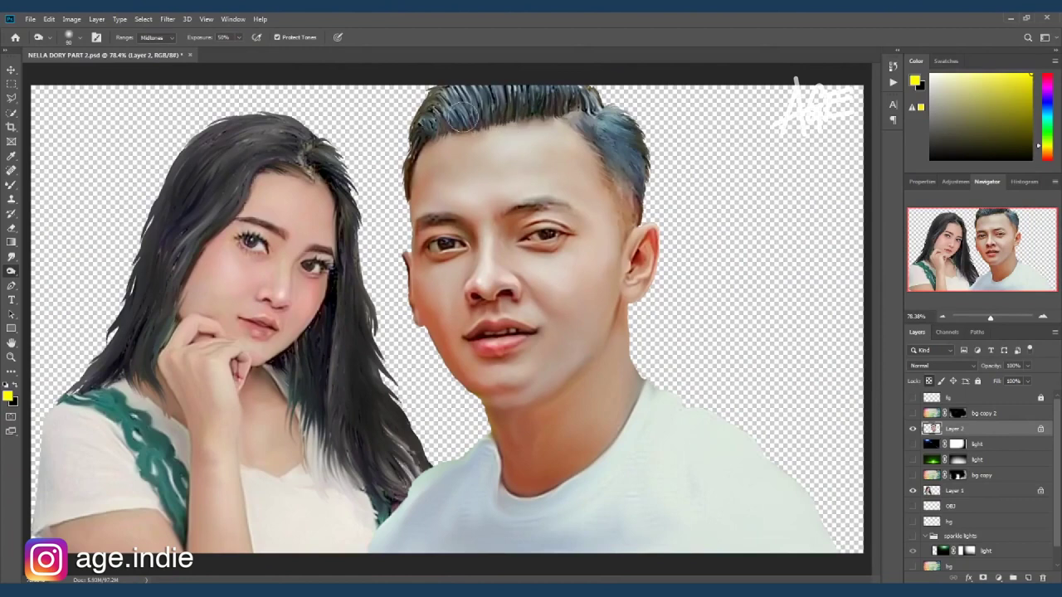
drag(462, 119, 539, 99)
drag(606, 124, 613, 147)
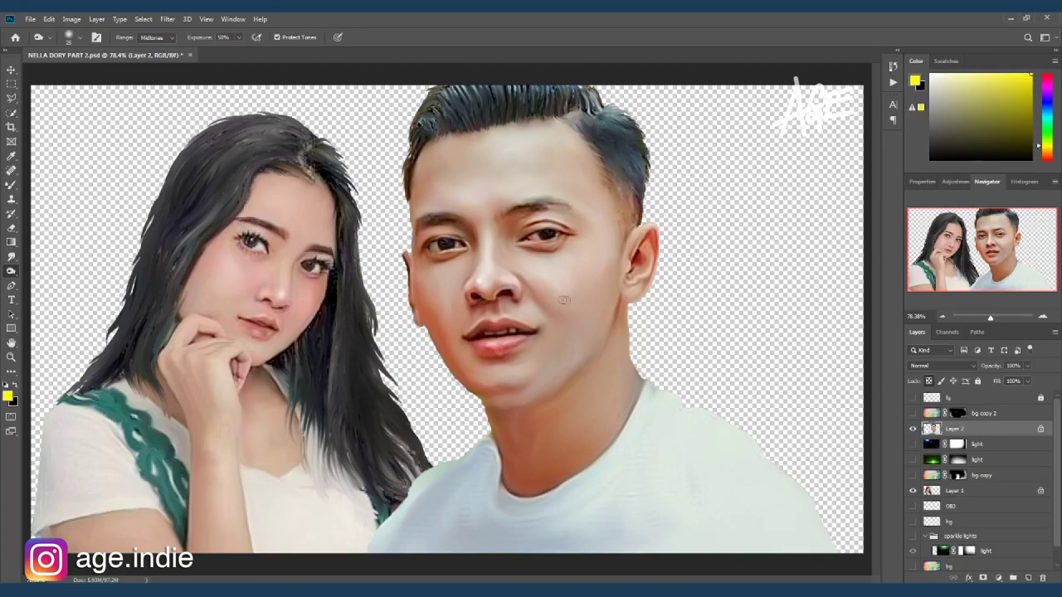
Sample a skin tone as the brush colour and give Layer 2 an S-curve in Curves
key(b)
alt+click(555, 271)
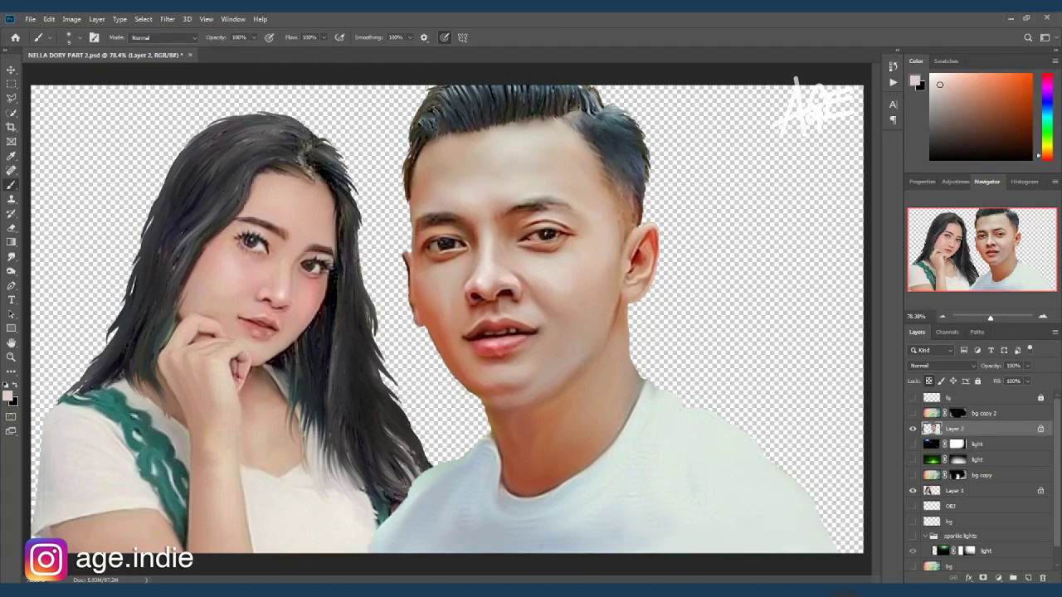
scroll(605, 342, down, 1)
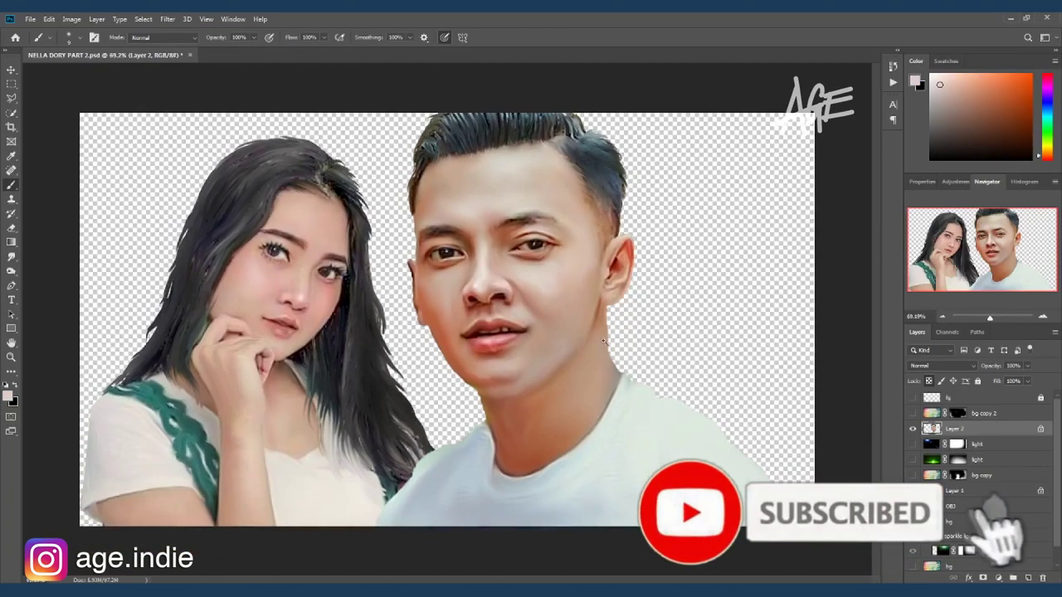
key(ctrl+m)
drag(780, 167, 853, 168)
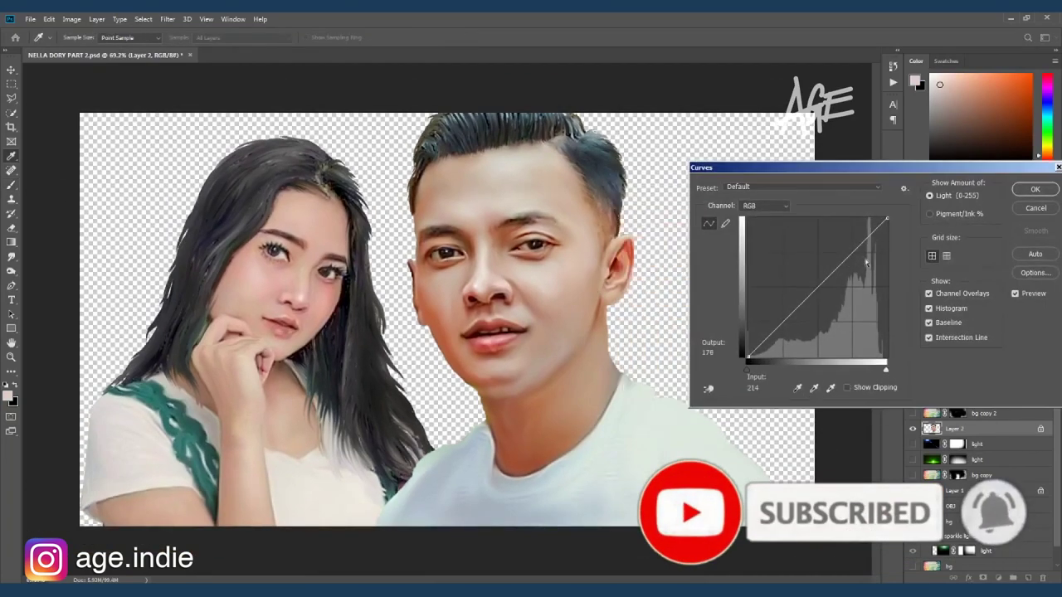
click(858, 250)
click(778, 331)
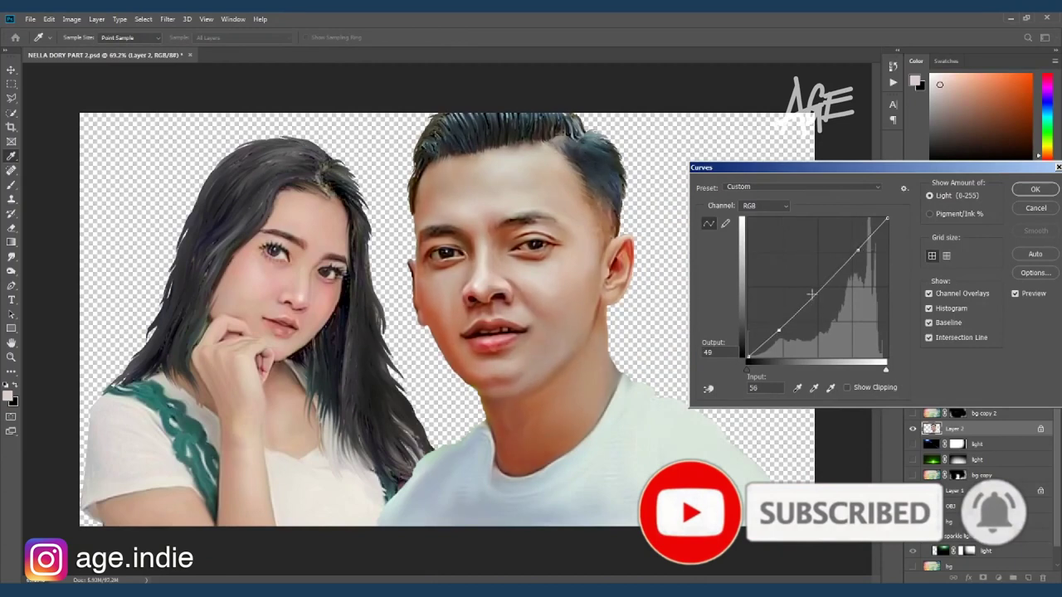
key(Return)
Lower Layer 2's Levels input white to 248
key(ctrl+l)
drag(751, 199, 833, 195)
drag(834, 310, 831, 311)
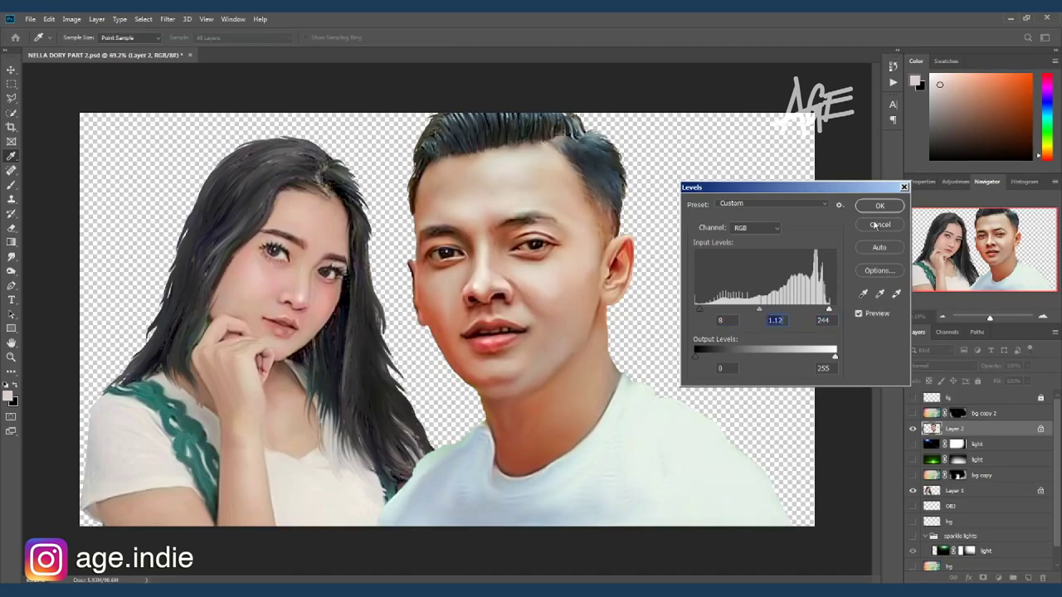
key(Return)
click(933, 491)
Apply an S-shaped contrast curve to Layer 1 in Curves
key(ctrl+m)
drag(481, 114, 832, 134)
click(859, 222)
drag(783, 291, 783, 300)
drag(820, 267, 820, 259)
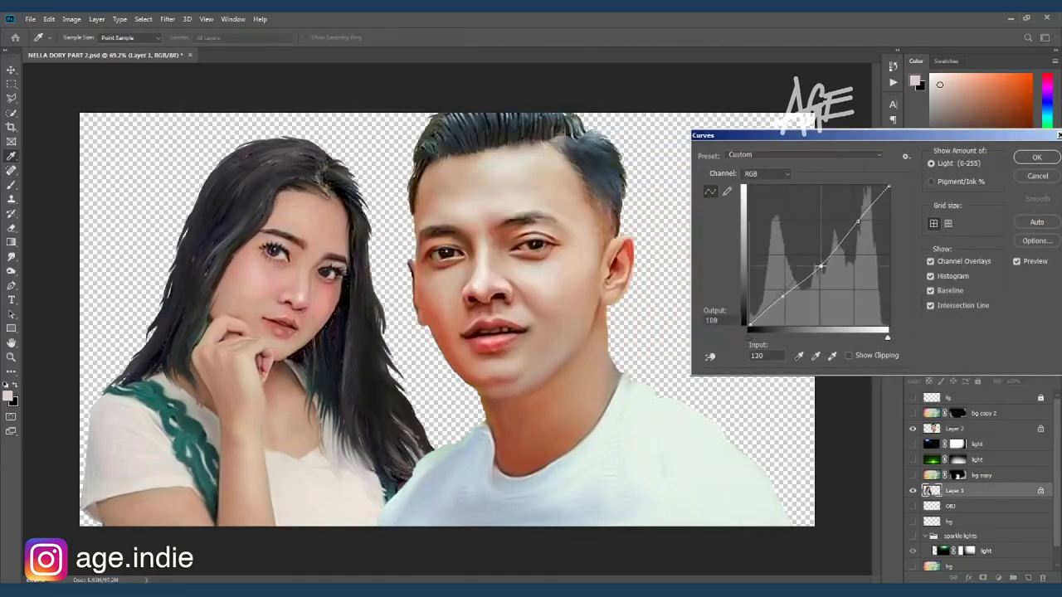
click(1036, 157)
Raise Layer 1's Levels black input to 14 and lift the midtones
key(ctrl+l)
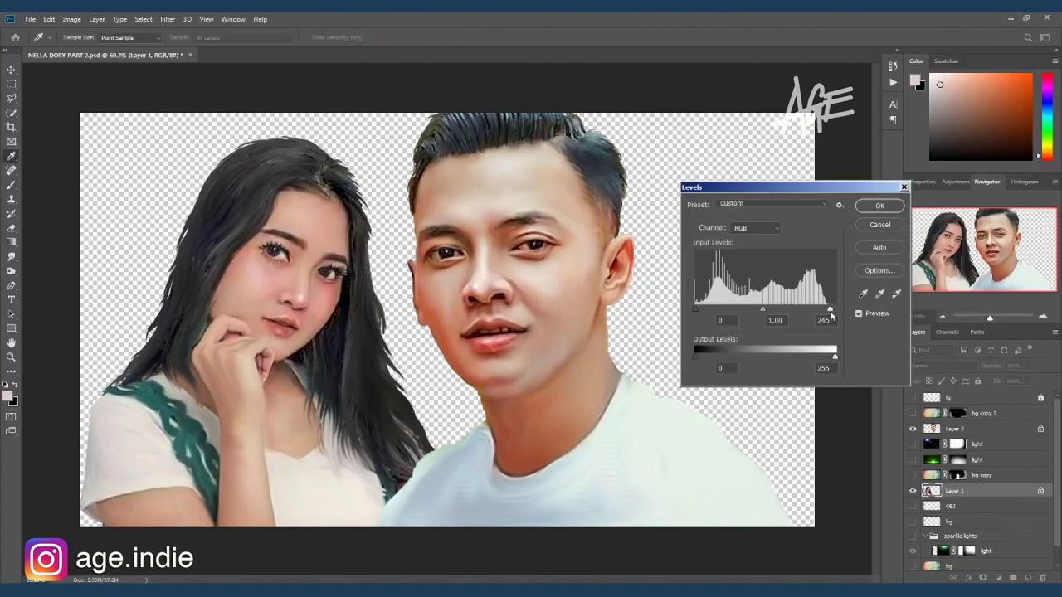
drag(695, 310, 757, 311)
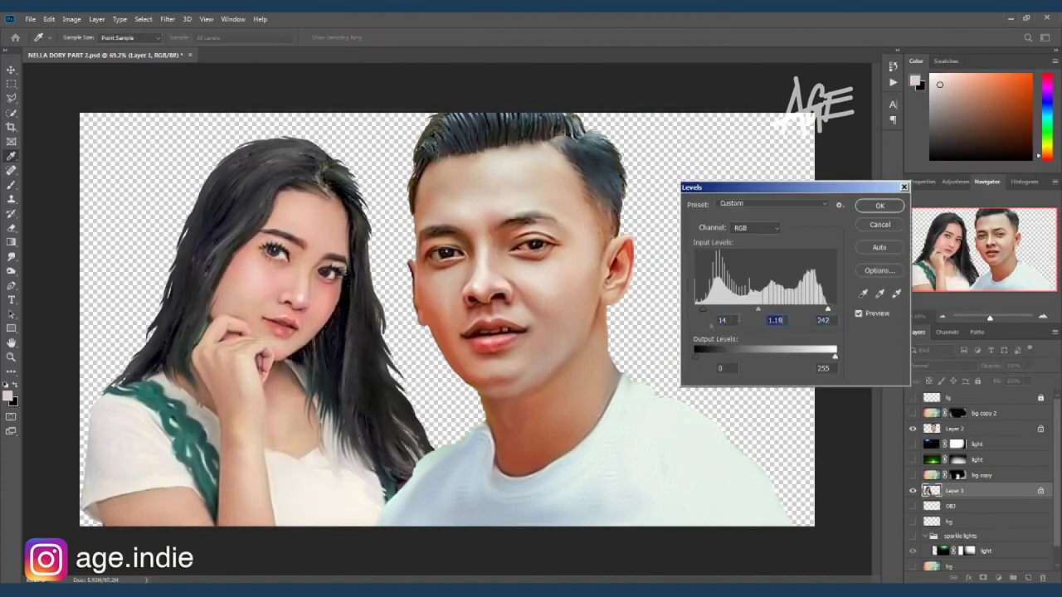
click(879, 206)
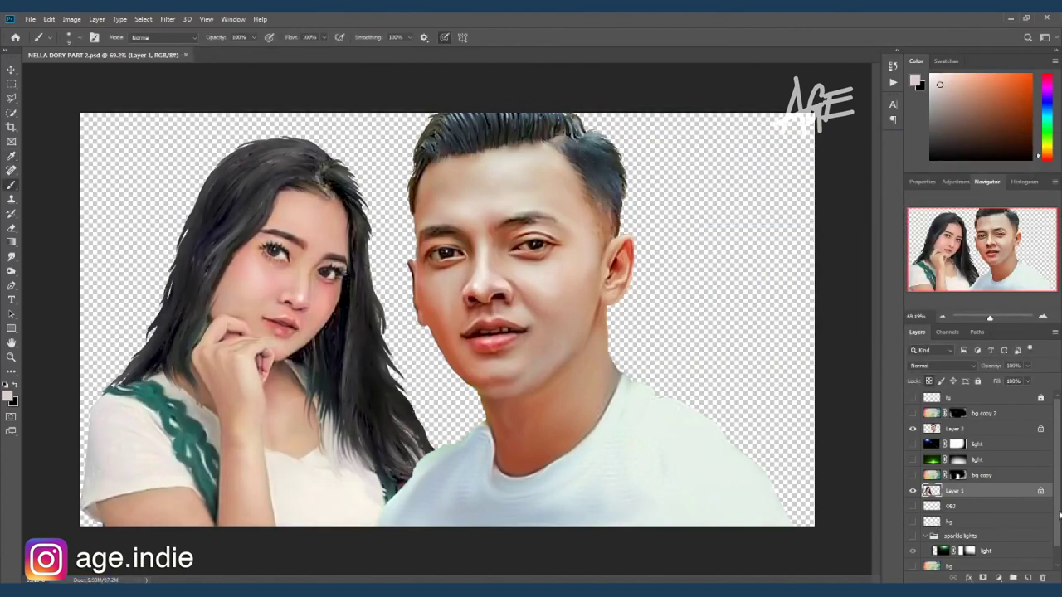
Show the colourful background layers again and select Layer 2
scroll(1060, 516, down, 1)
click(912, 547)
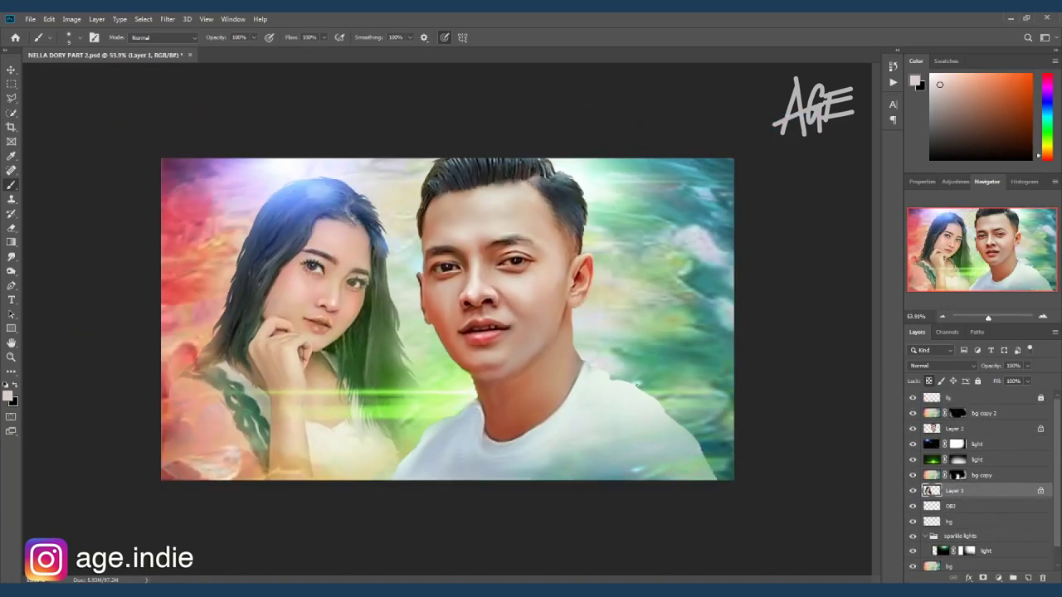
click(932, 429)
scroll(517, 434, up, 3)
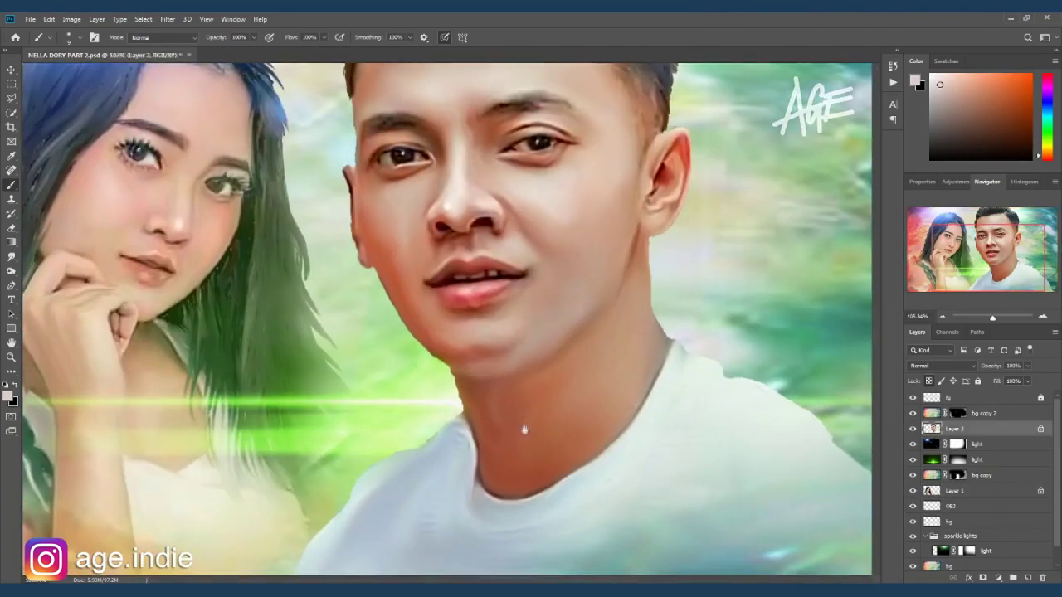
scroll(523, 417, up, 1)
scroll(523, 417, up, 2)
key(l)
scroll(375, 506, down, 2)
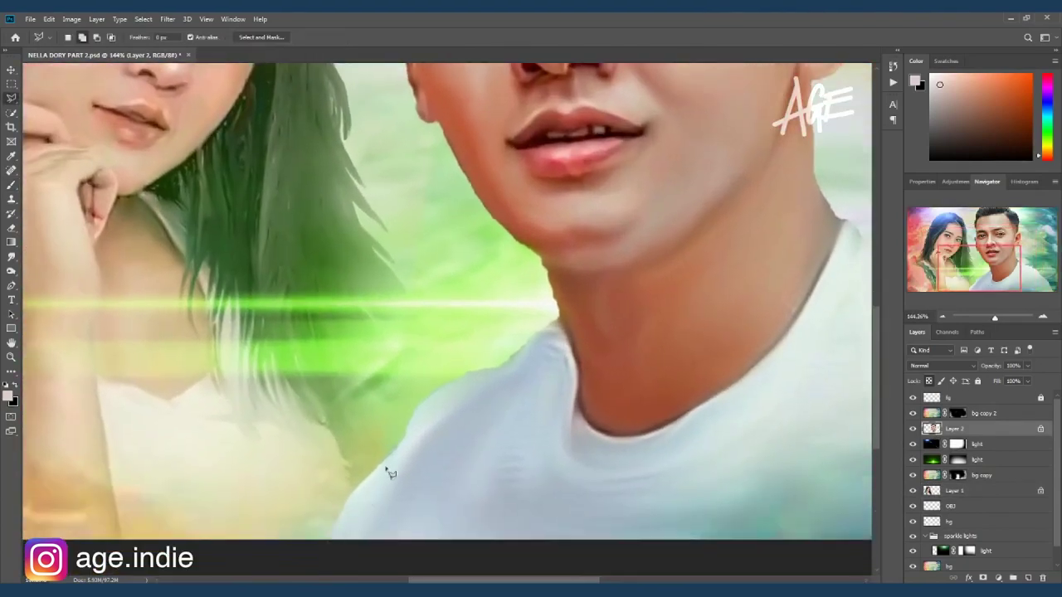
Duplicate Layer 1 as 'Layer 1 copy' and add an Outer Glow style to Layer 1
key(v)
scroll(373, 474, down, 3)
click(954, 490)
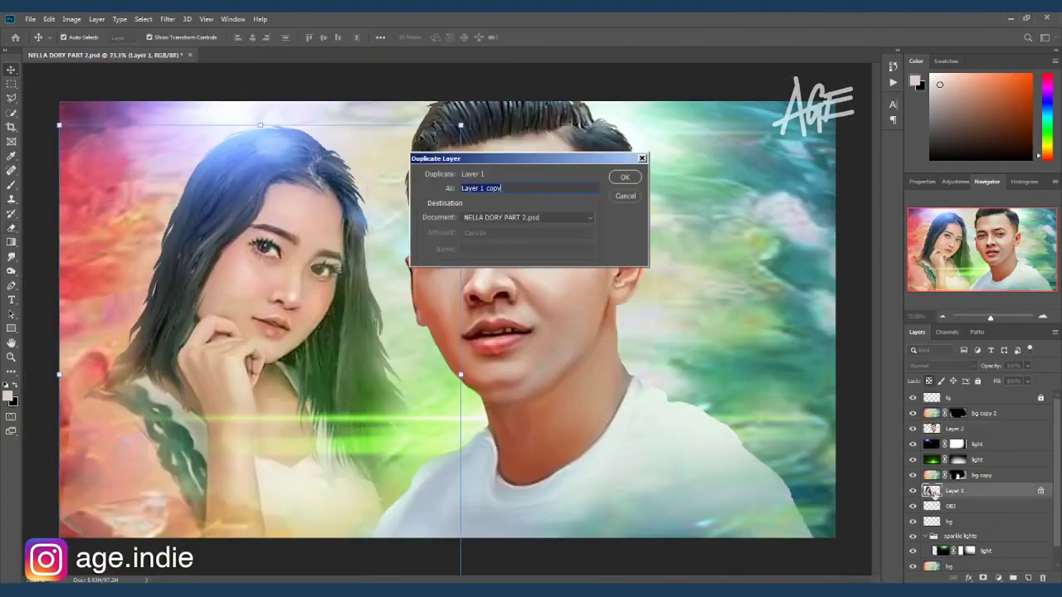
key(Return)
double_click(1026, 506)
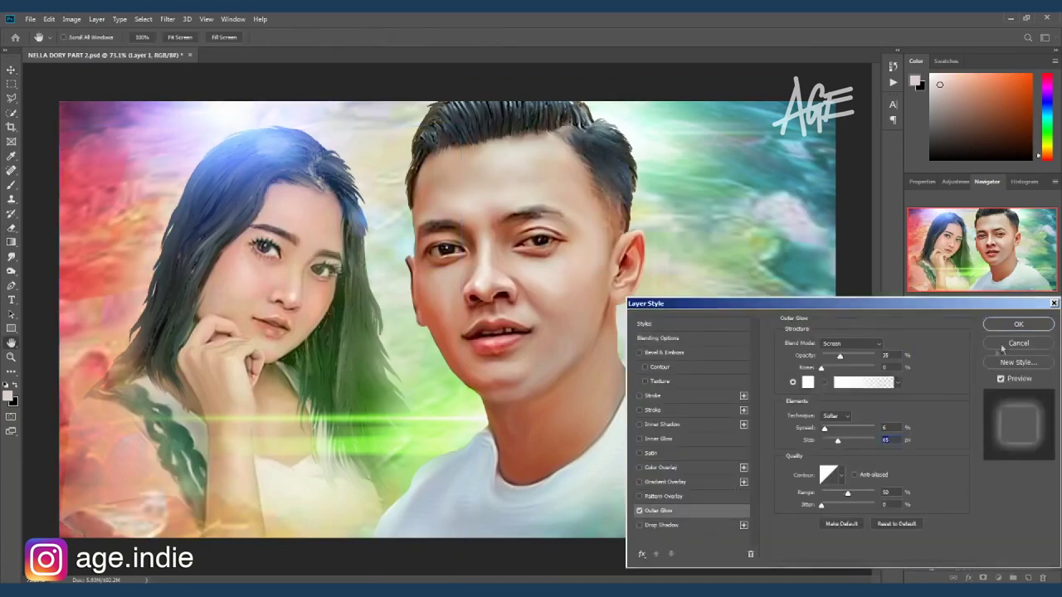
key(Return)
Duplicate Layer 2 as 'Layer 2 copy' and paste the outer glow onto Layer 2
click(1004, 431)
key(Return)
right_click(995, 432)
click(912, 389)
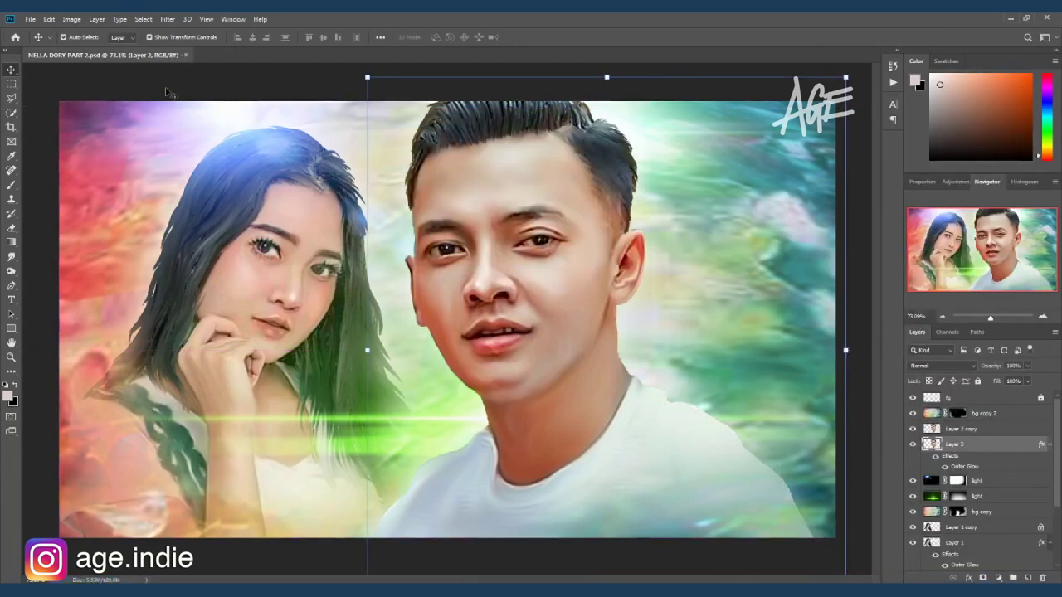
Lower the input white of Layer 2 copy to 244 in Levels
click(962, 428)
key(ctrl+l)
drag(835, 309, 828, 309)
Darken Layer 1 copy's shadows by raising the Levels black input, discarding a Curves attempt
click(960, 506)
key(ctrl+m)
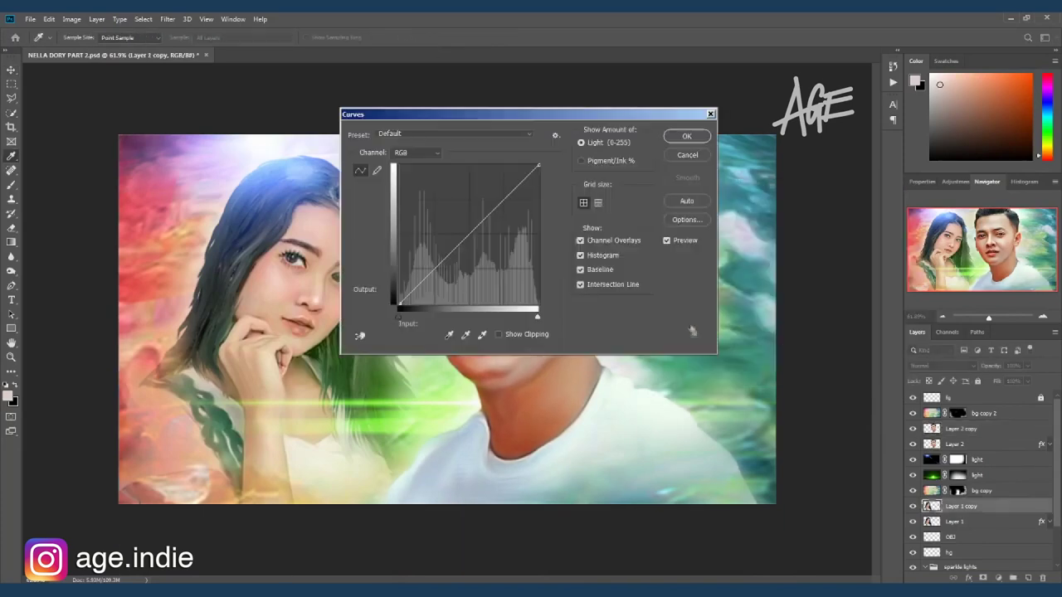
drag(485, 114, 736, 145)
click(936, 184)
key(ctrl+l)
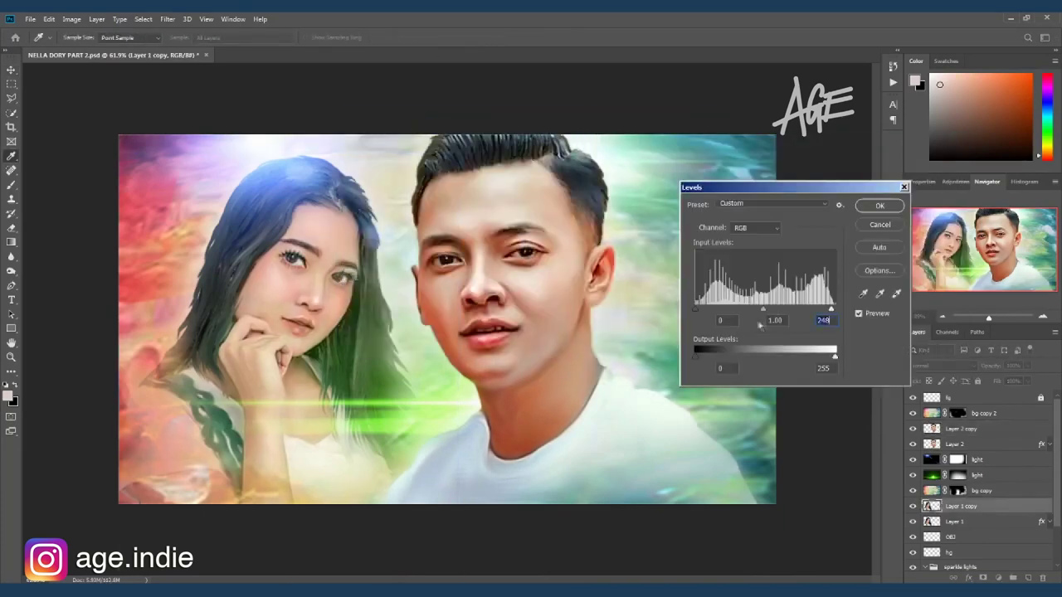
drag(708, 320, 711, 322)
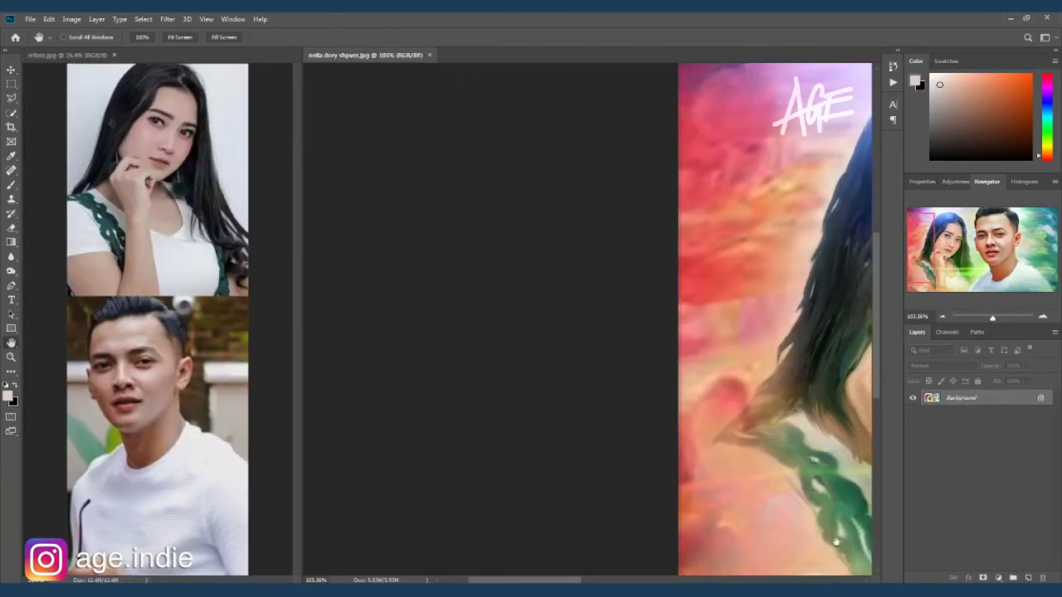
Pan across the painting to view both faces, then zoom out and recentre it
drag(836, 542, 593, 543)
drag(720, 548, 607, 552)
drag(734, 553, 571, 553)
drag(697, 540, 599, 548)
mouse_move(701, 541)
mouse_down()
mouse_move(657, 425)
mouse_move(675, 441)
mouse_move(702, 407)
mouse_move(691, 396)
mouse_move(709, 413)
mouse_move(697, 437)
mouse_up()
mouse_move(577, 407)
mouse_down()
mouse_move(628, 407)
mouse_move(619, 417)
mouse_up()
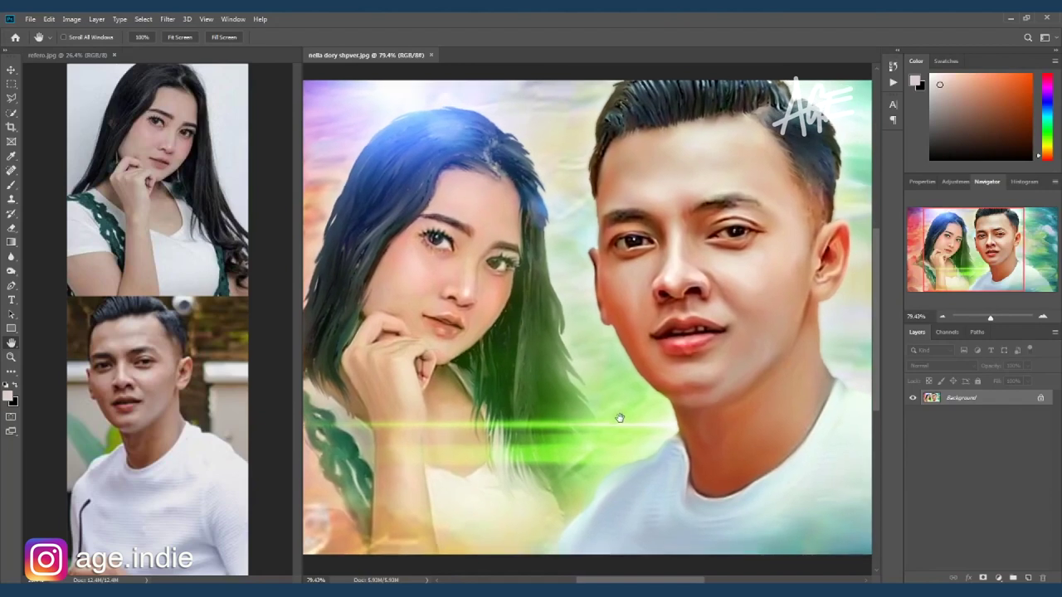